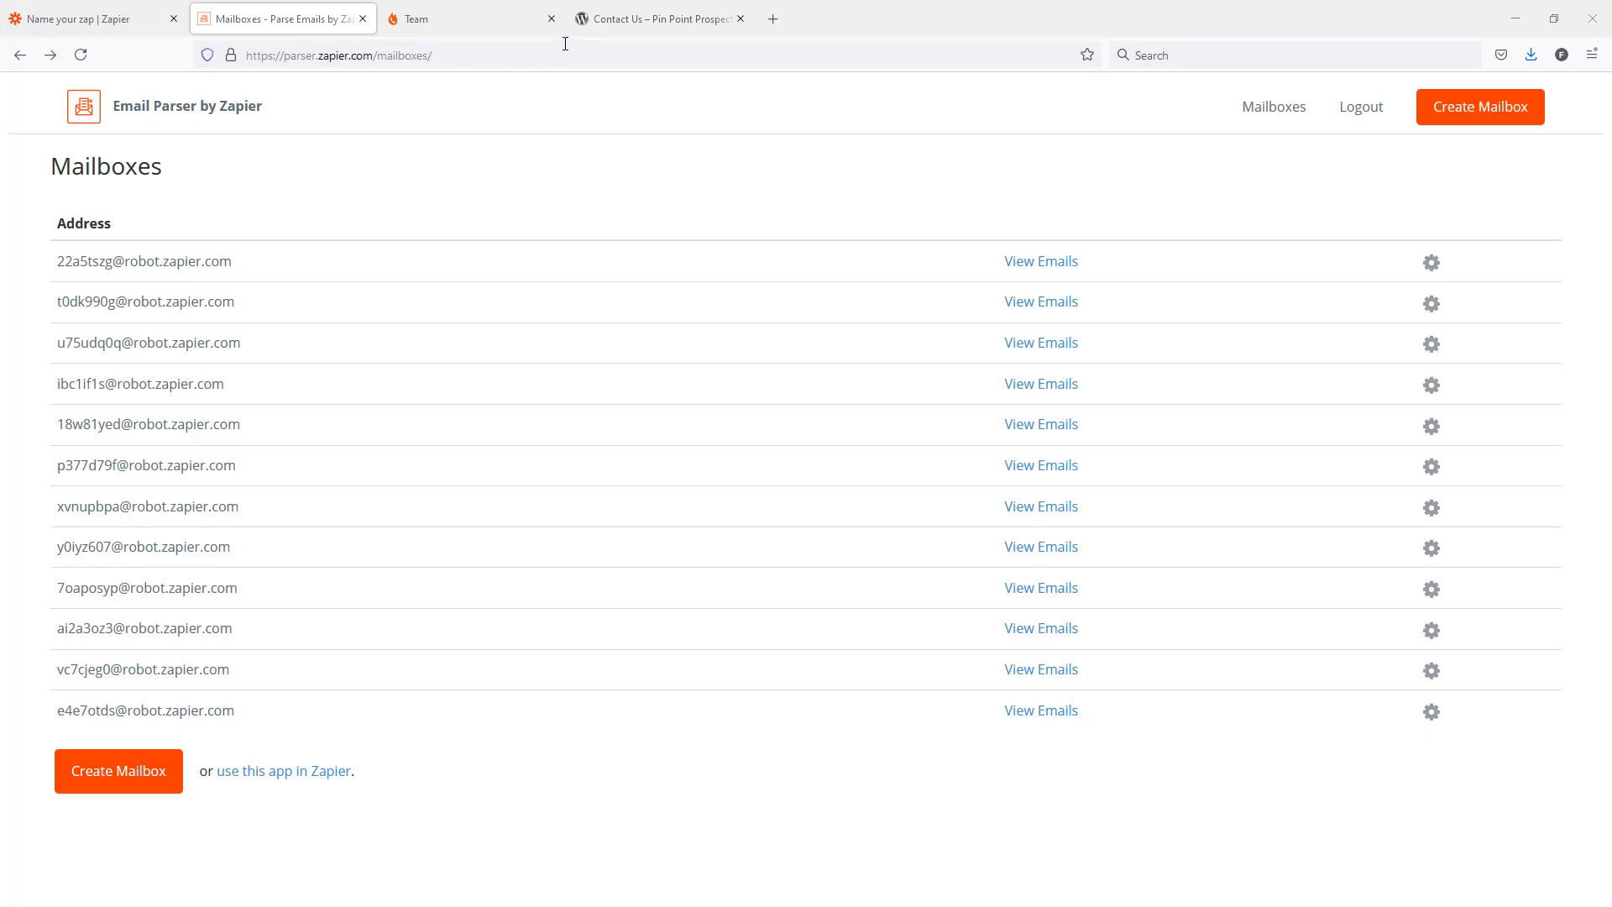
Look over the Request Info form on the Pin Point Prospector contact page and return to the Email Parser mailbox list.
click(612, 18)
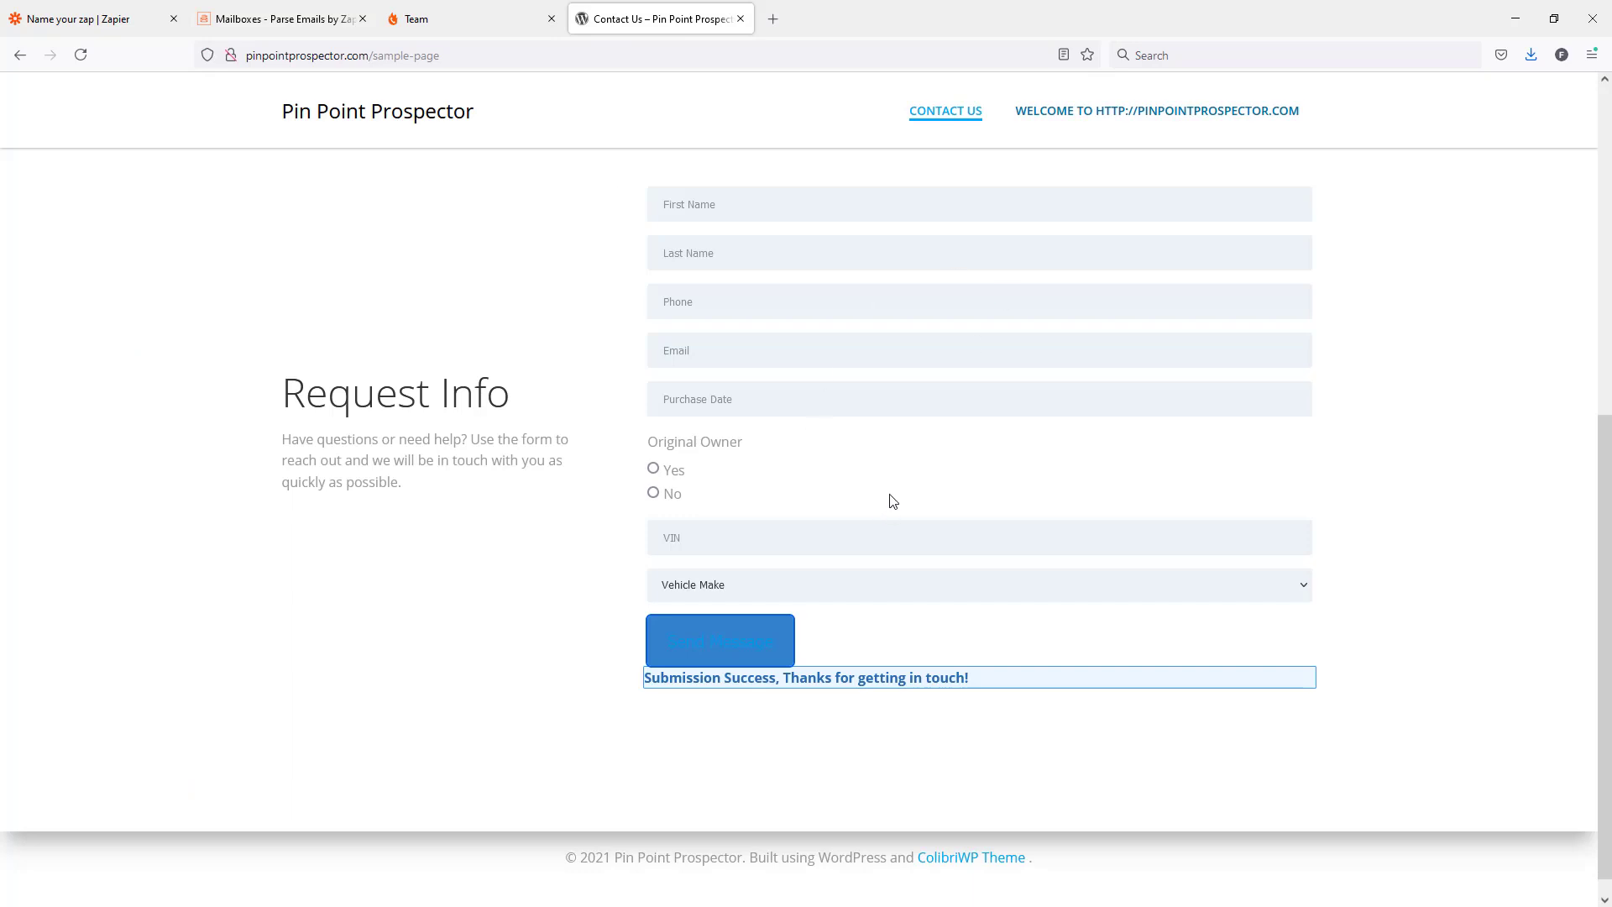
click(277, 19)
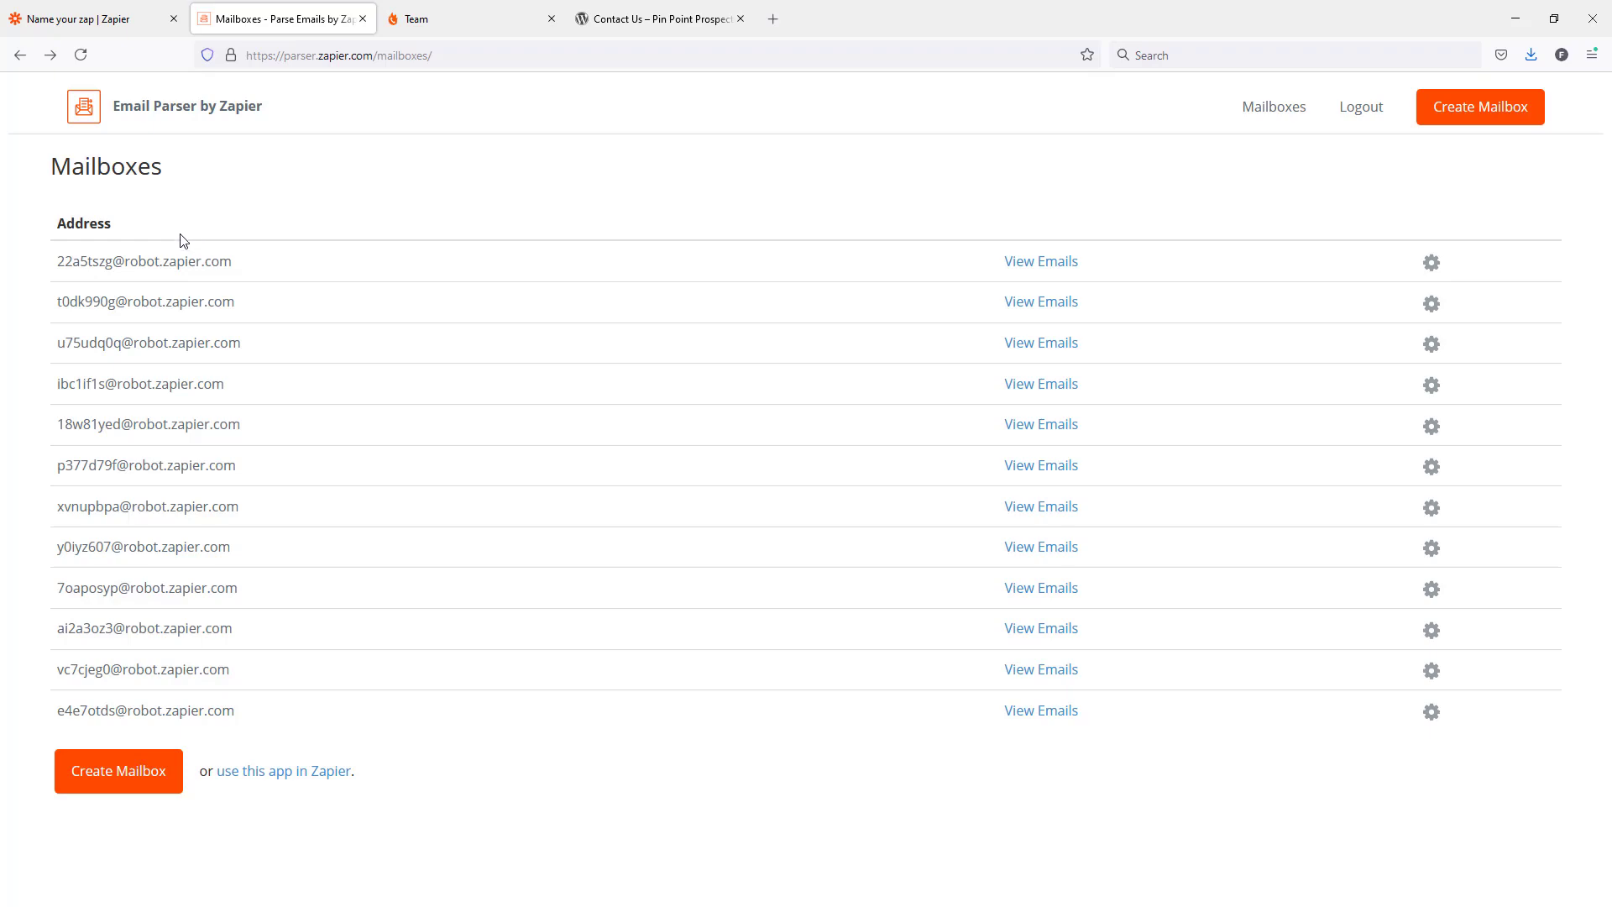
In the Zap editor, load more mailboxes, set the last one listed as the New Email trigger's mailbox, and test the trigger.
click(105, 24)
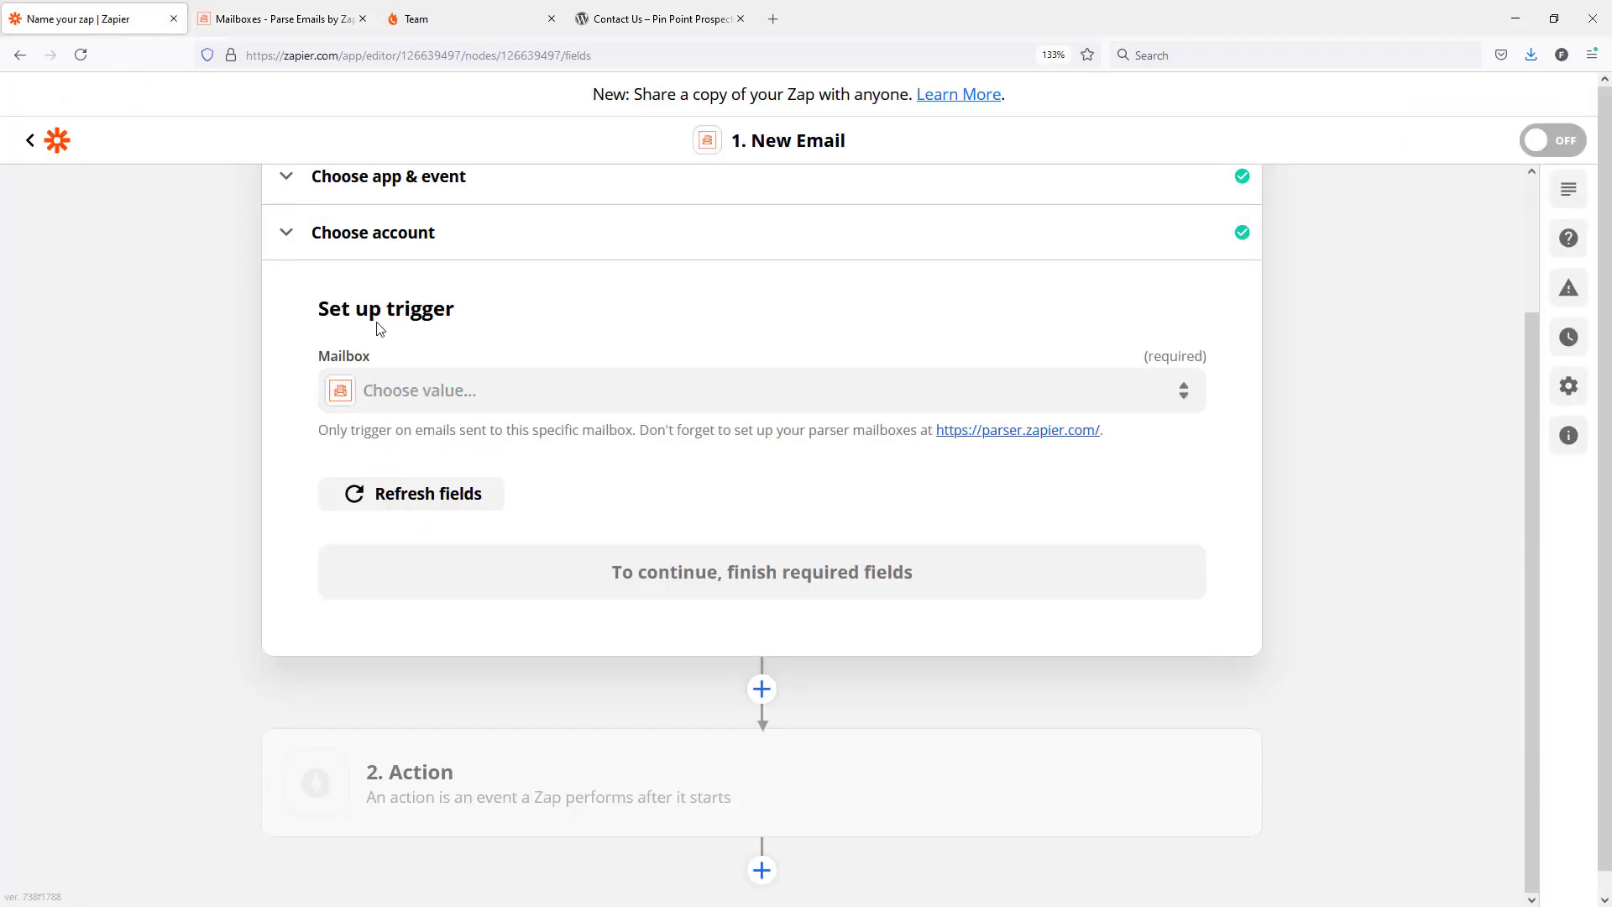
click(464, 393)
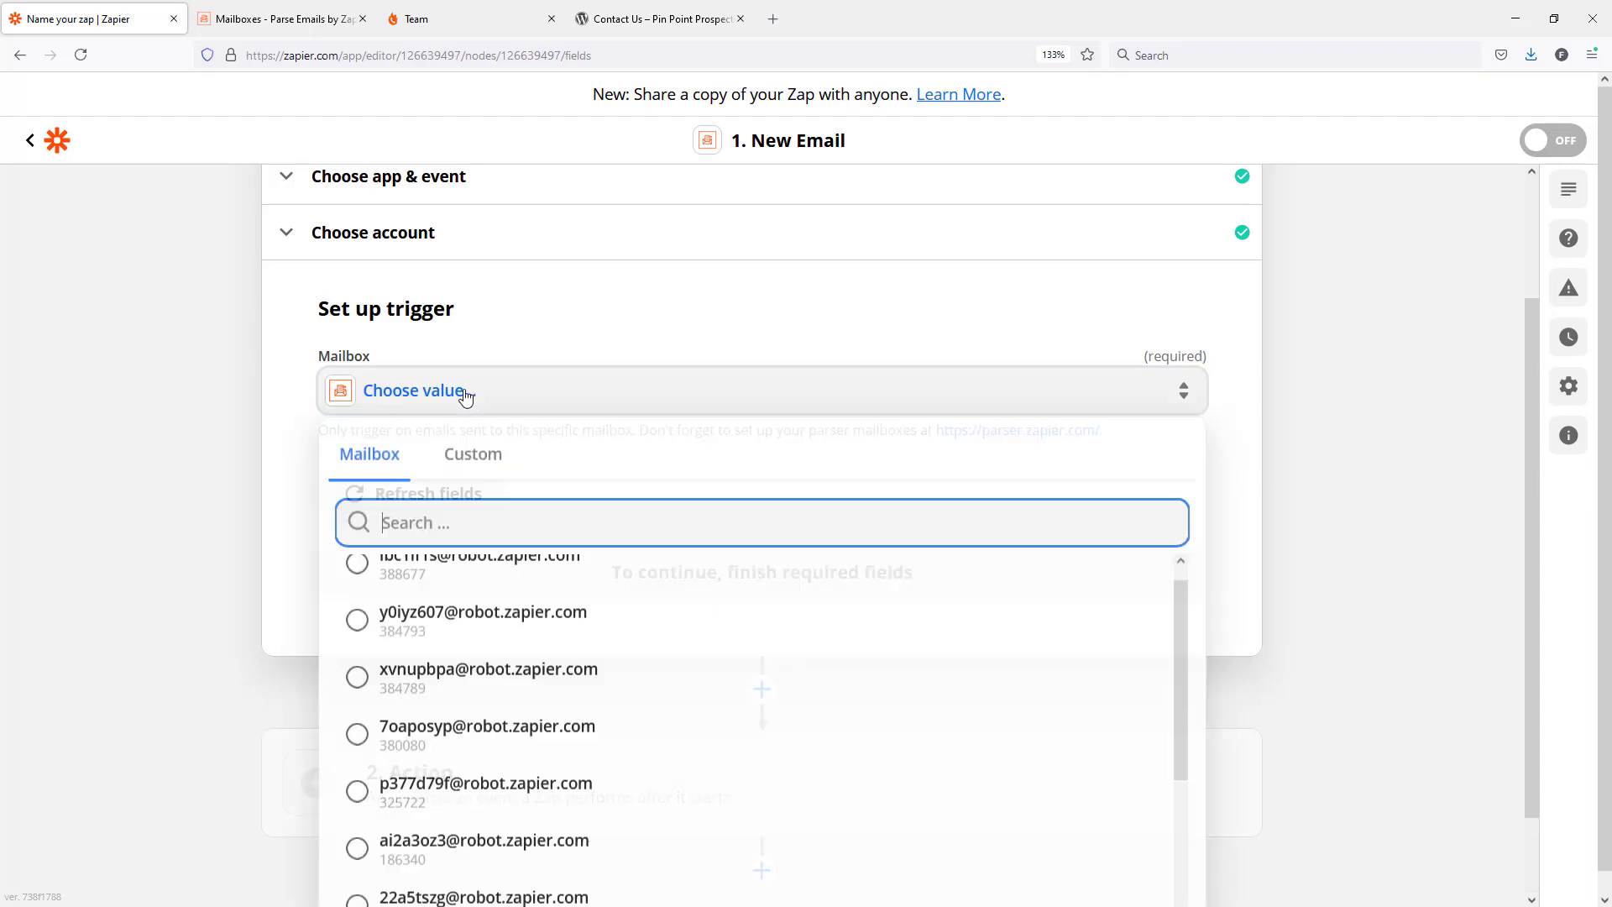
scroll(487, 621, down, 3)
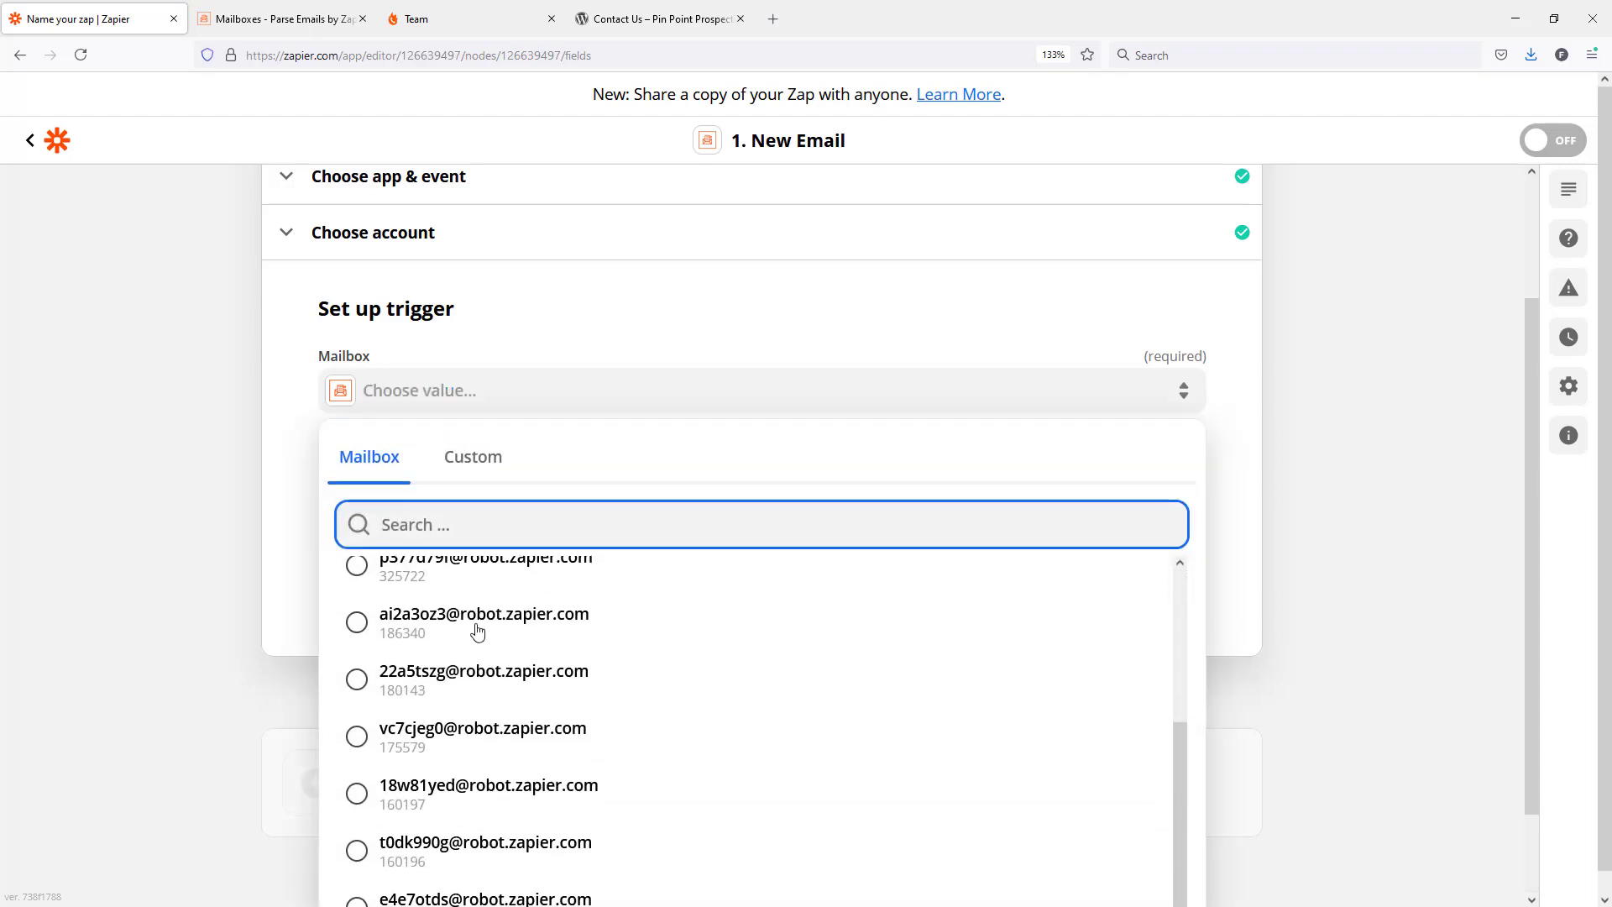
scroll(363, 629, down, 1)
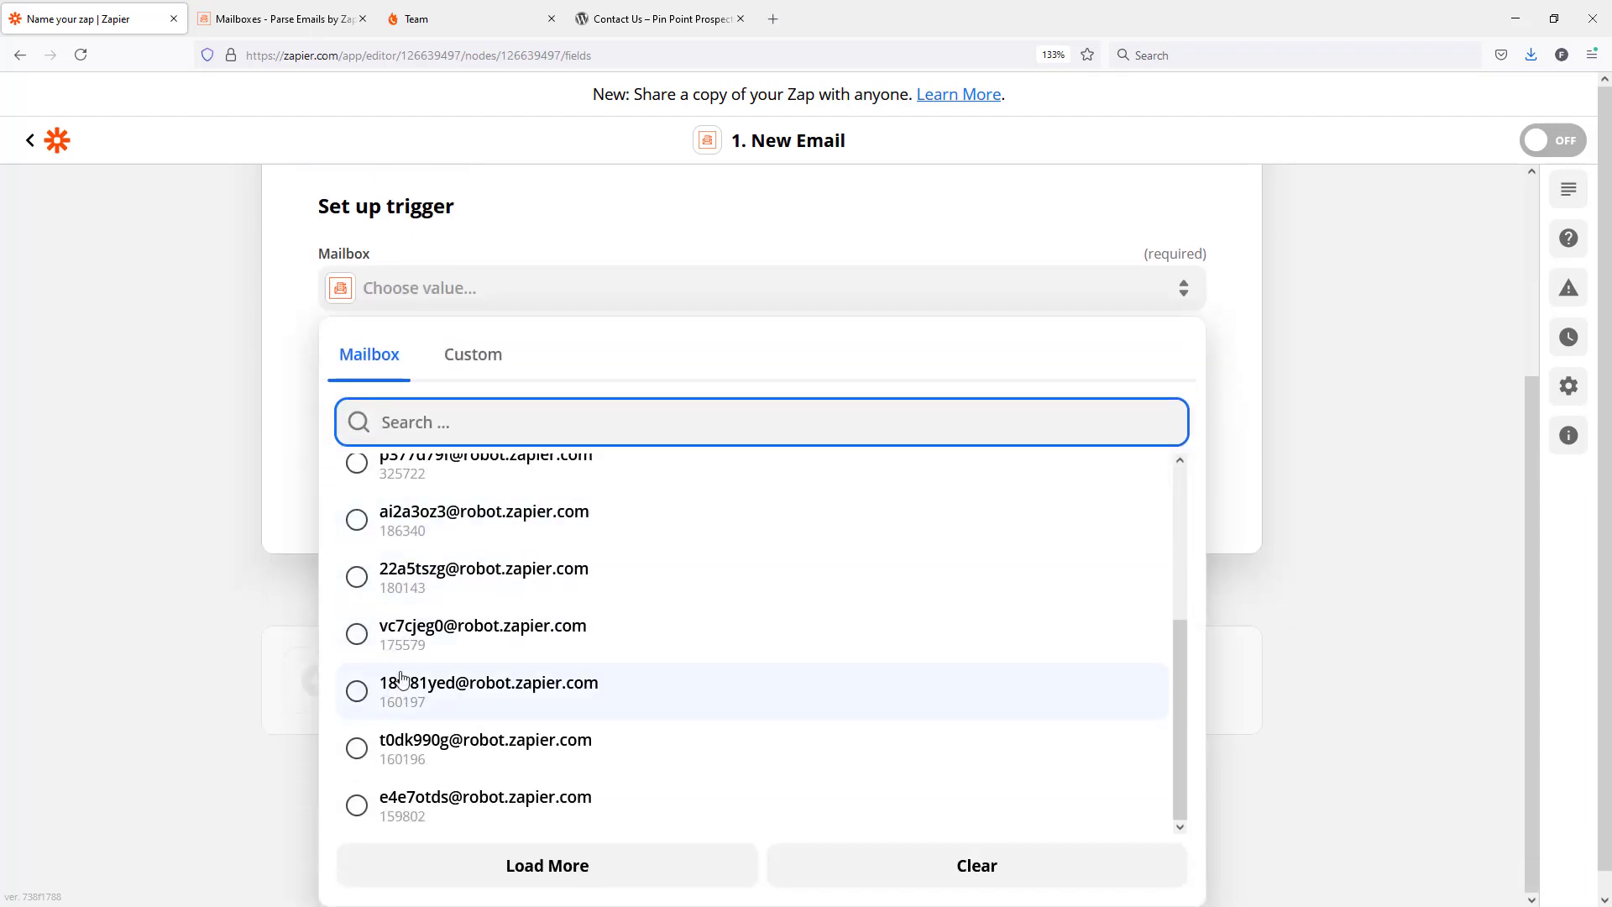
click(508, 867)
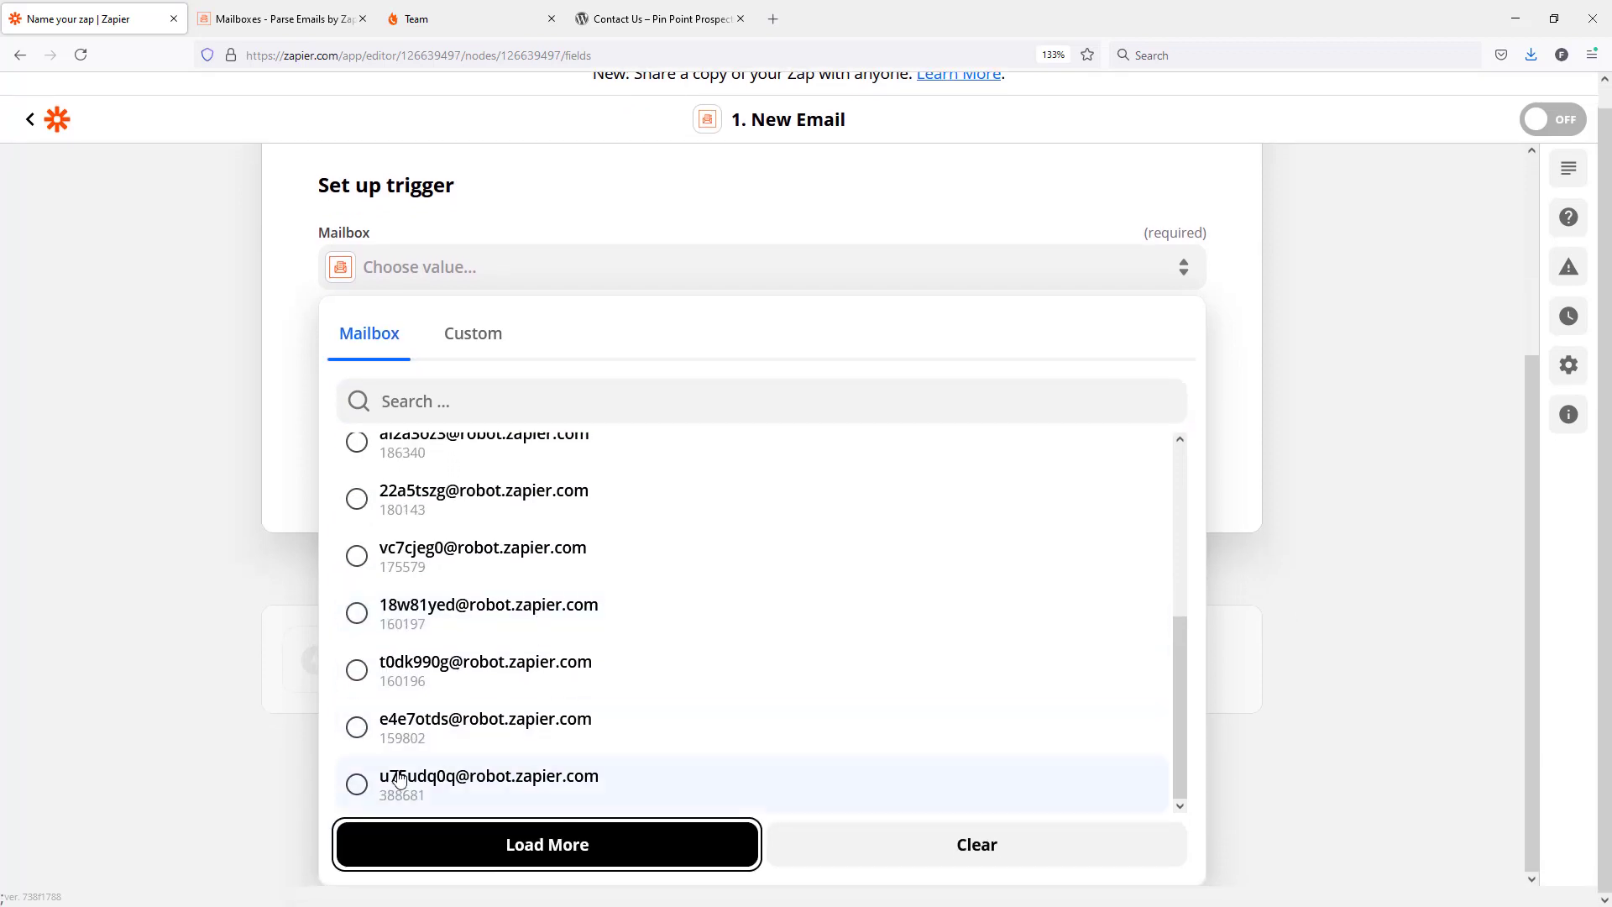
click(388, 789)
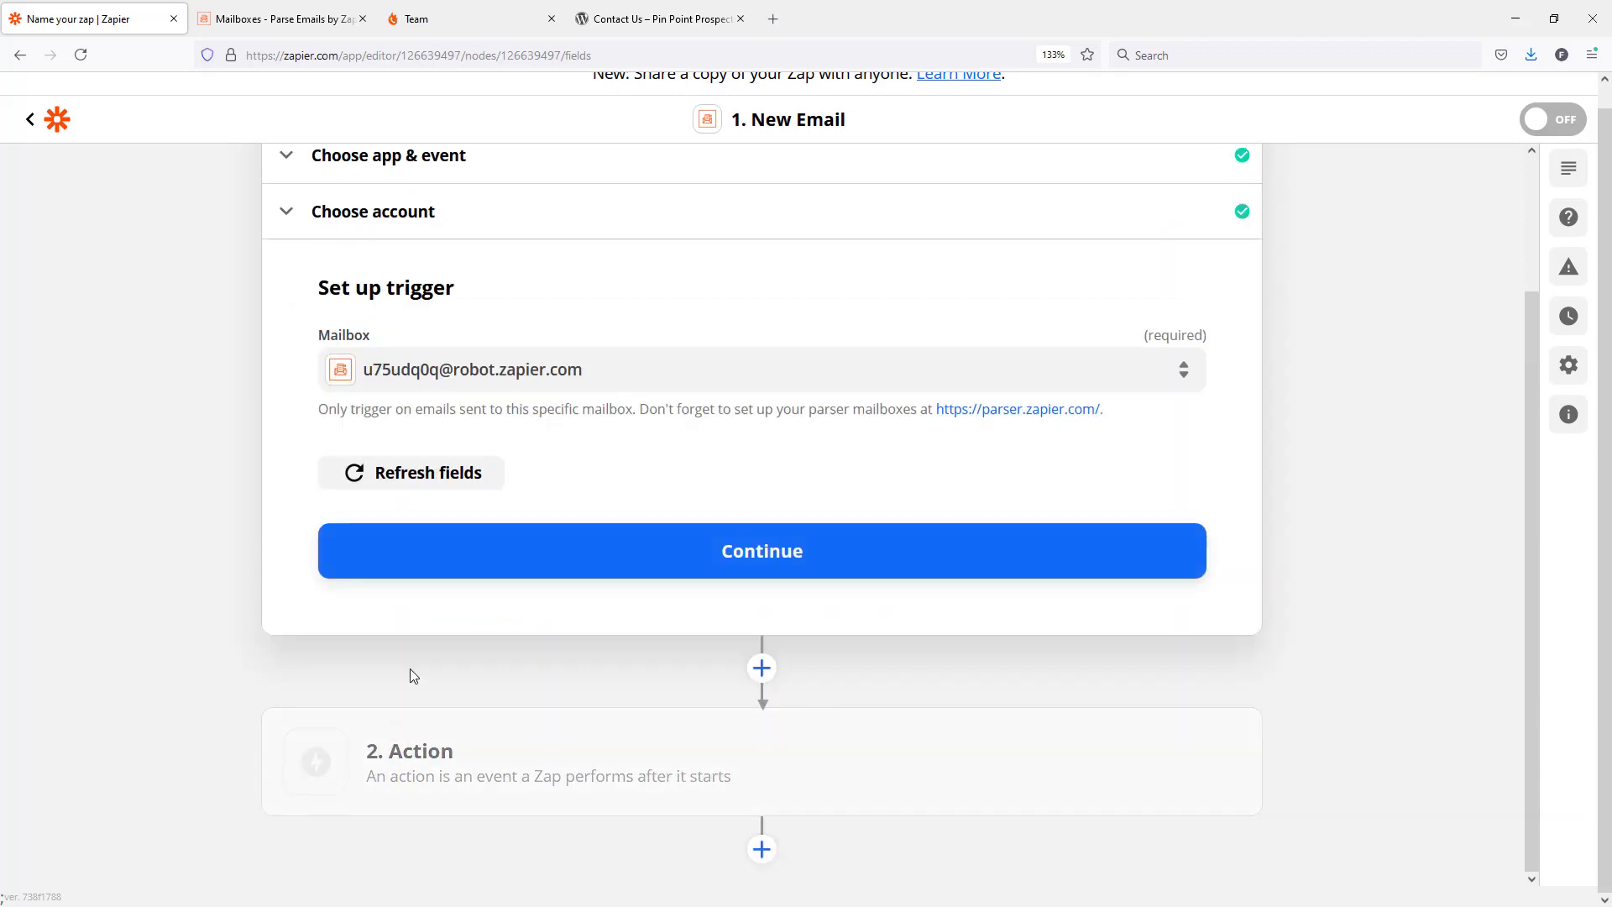
click(811, 556)
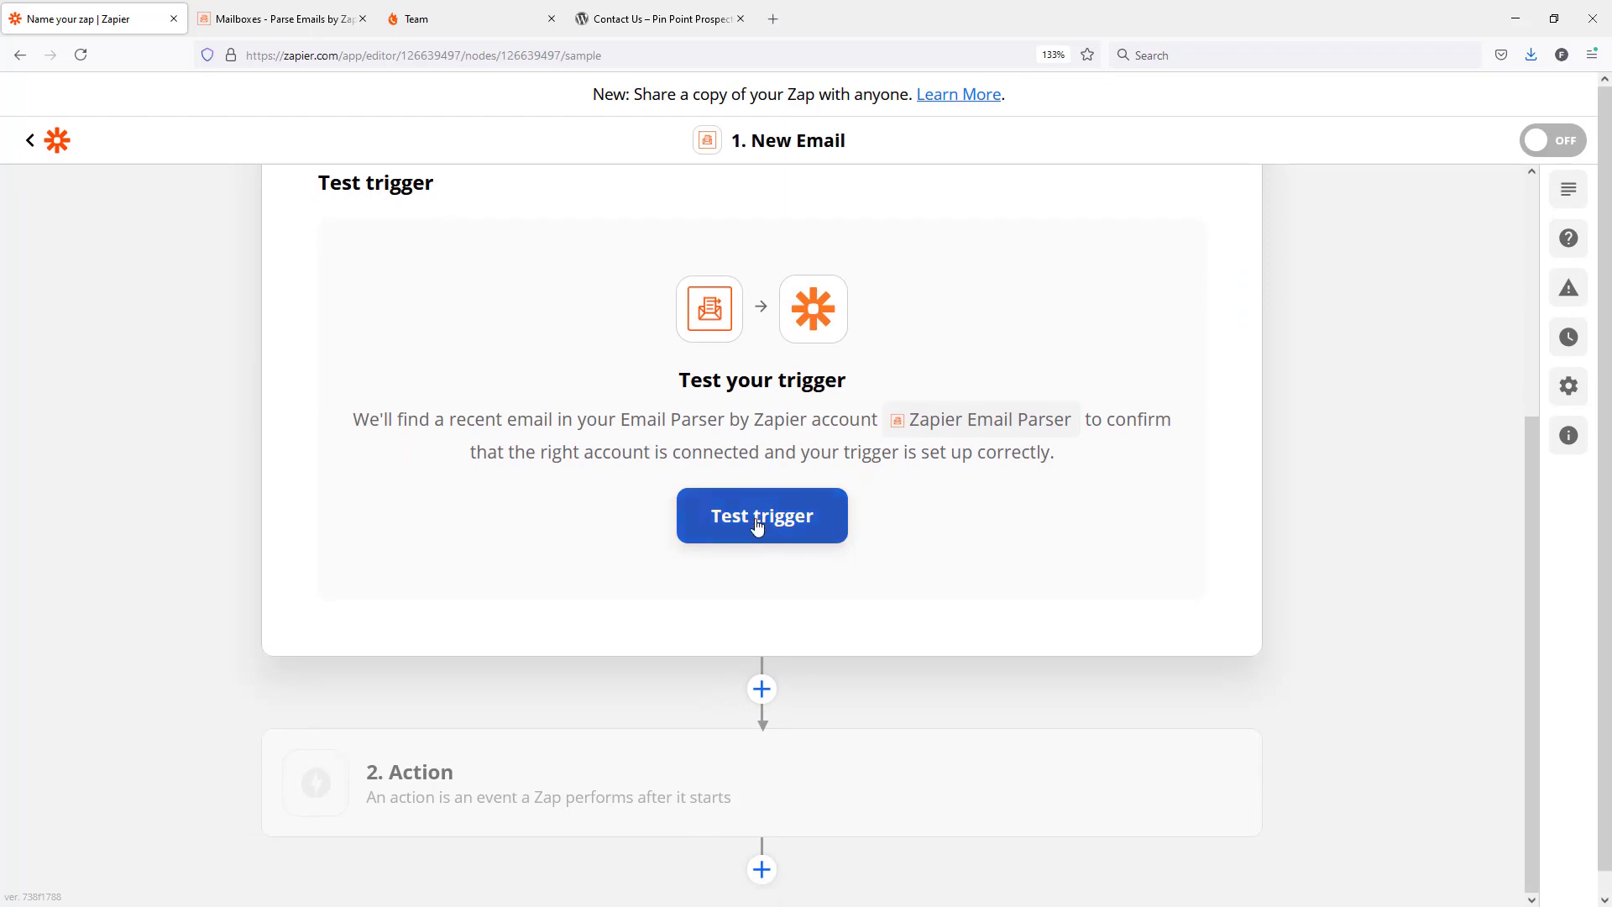
click(759, 520)
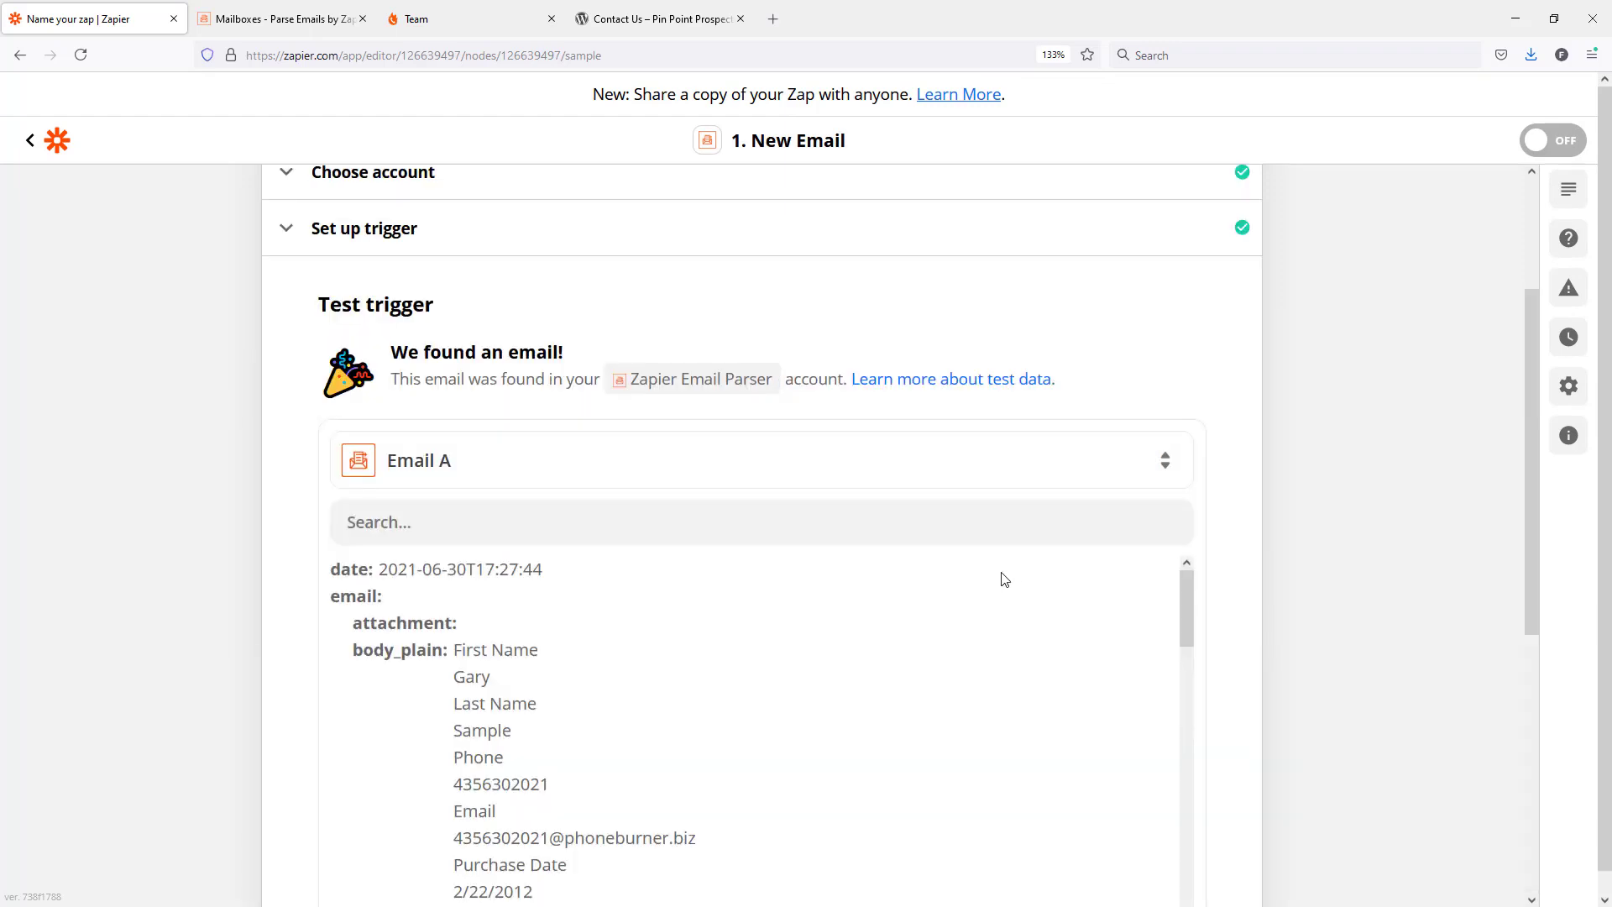
Revisit the contact form and the mailbox list, and examine the body and parsed fields of sample Email A in the trigger test.
click(660, 18)
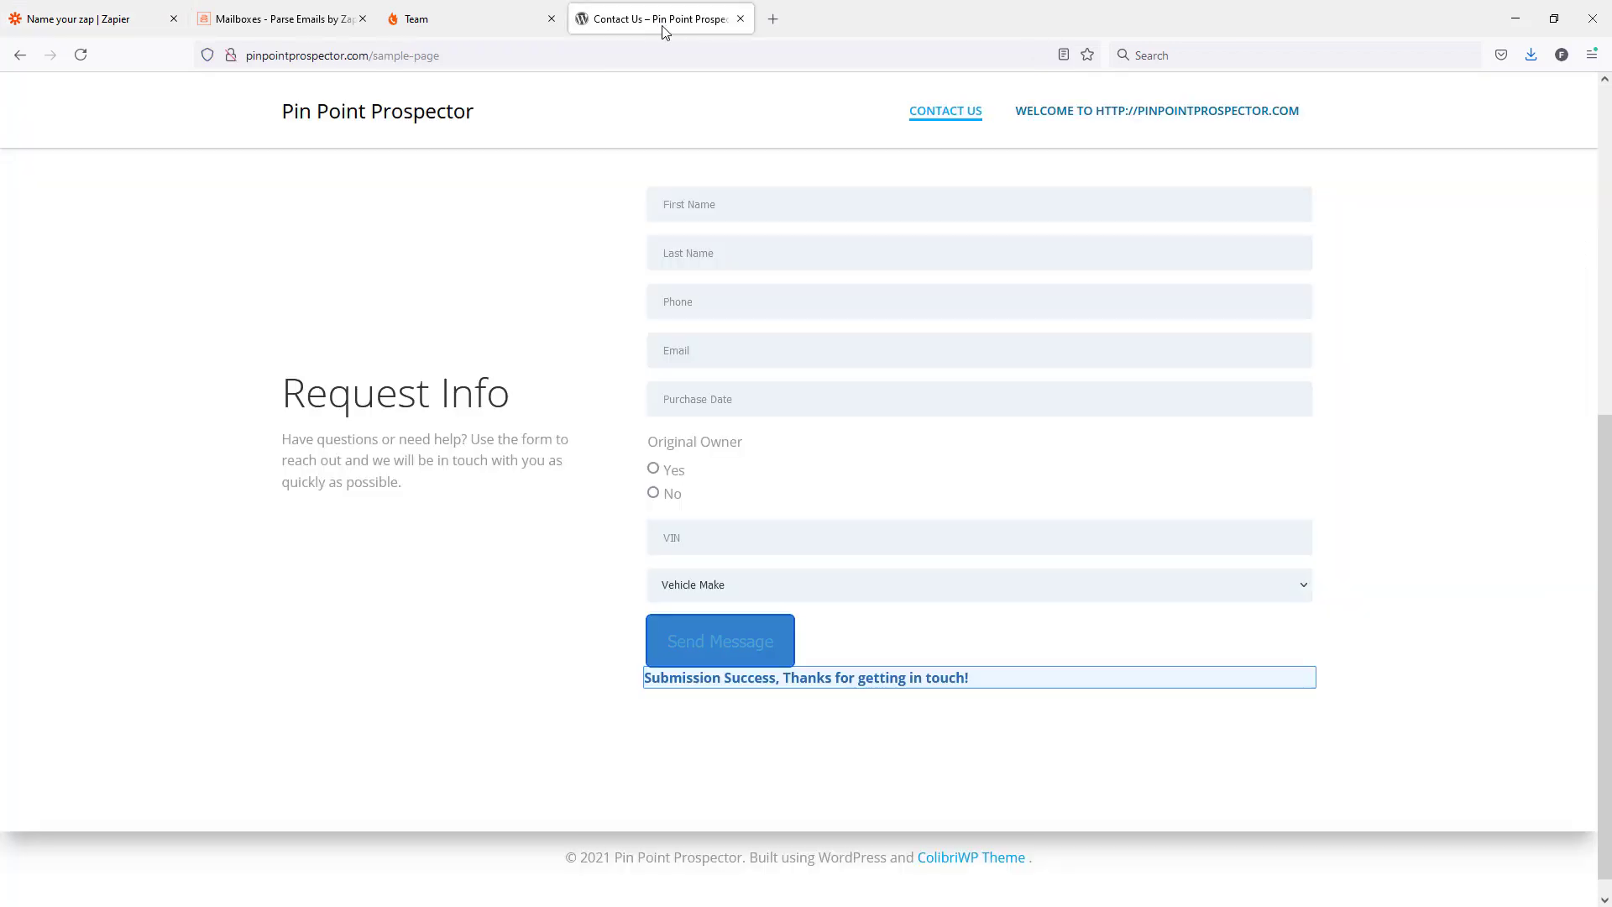
click(280, 20)
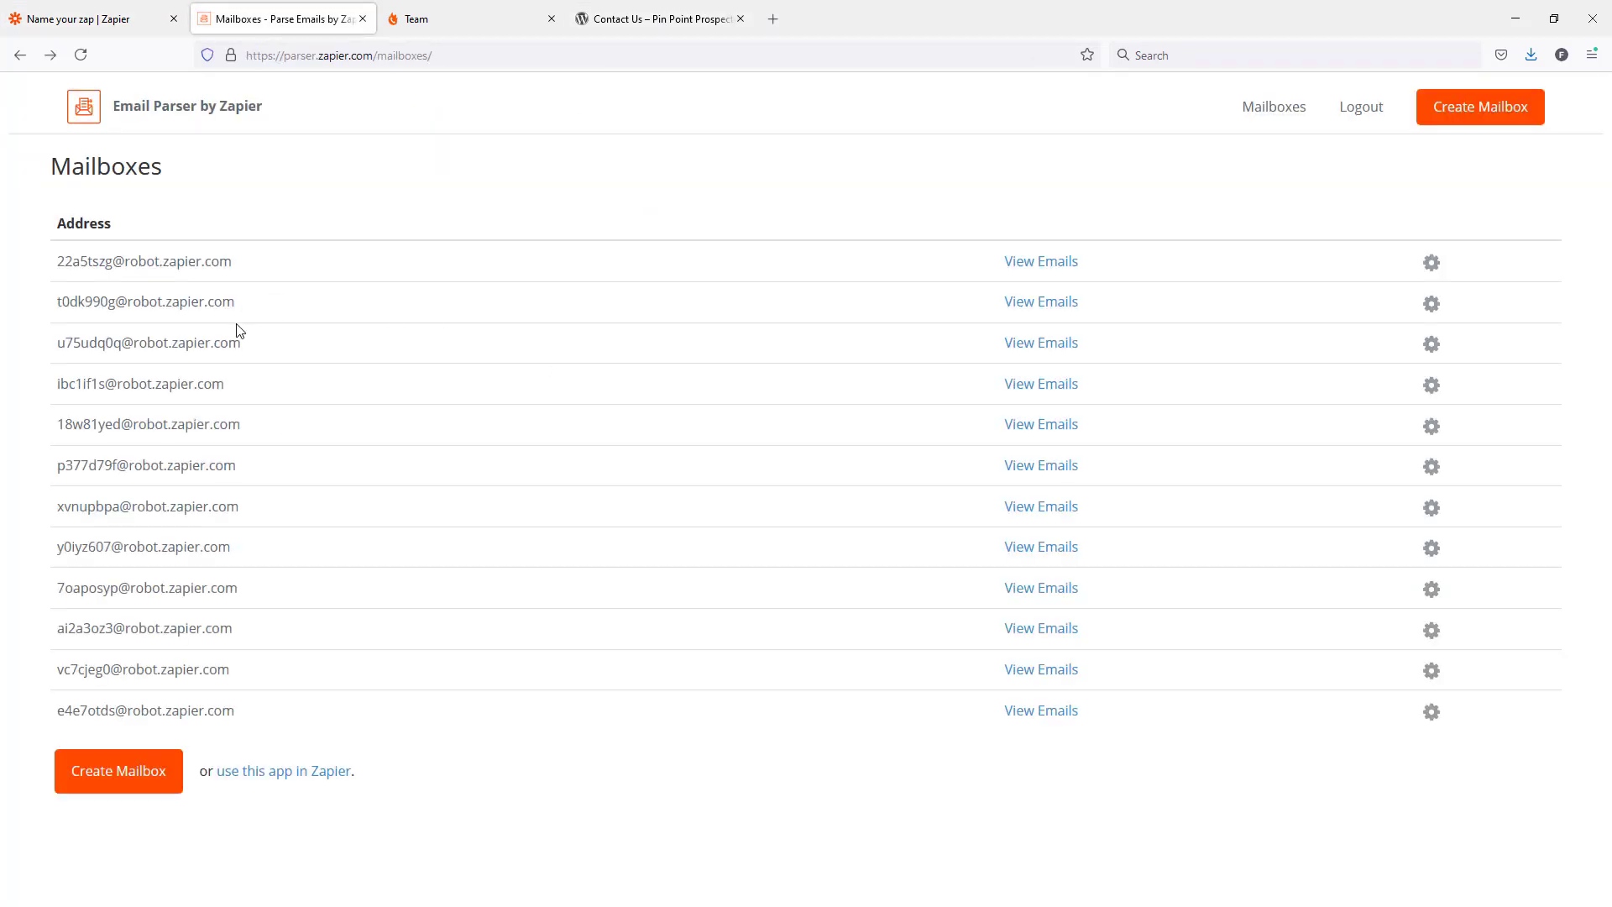
click(107, 20)
scroll(503, 703, down, 3)
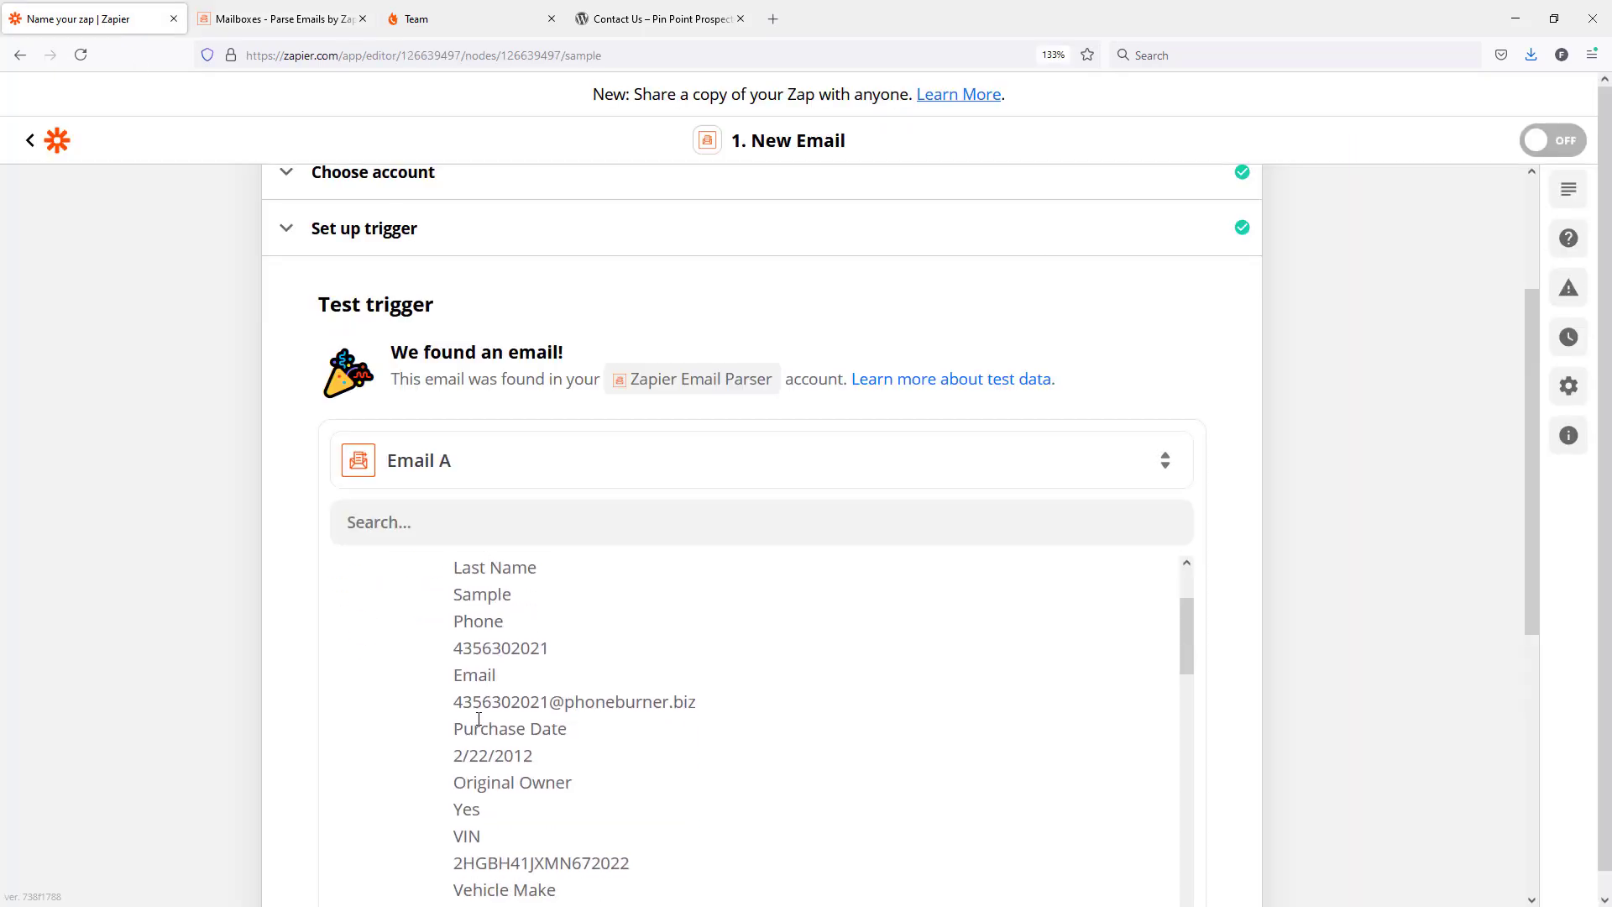
scroll(478, 722, up, 3)
scroll(630, 741, down, 5)
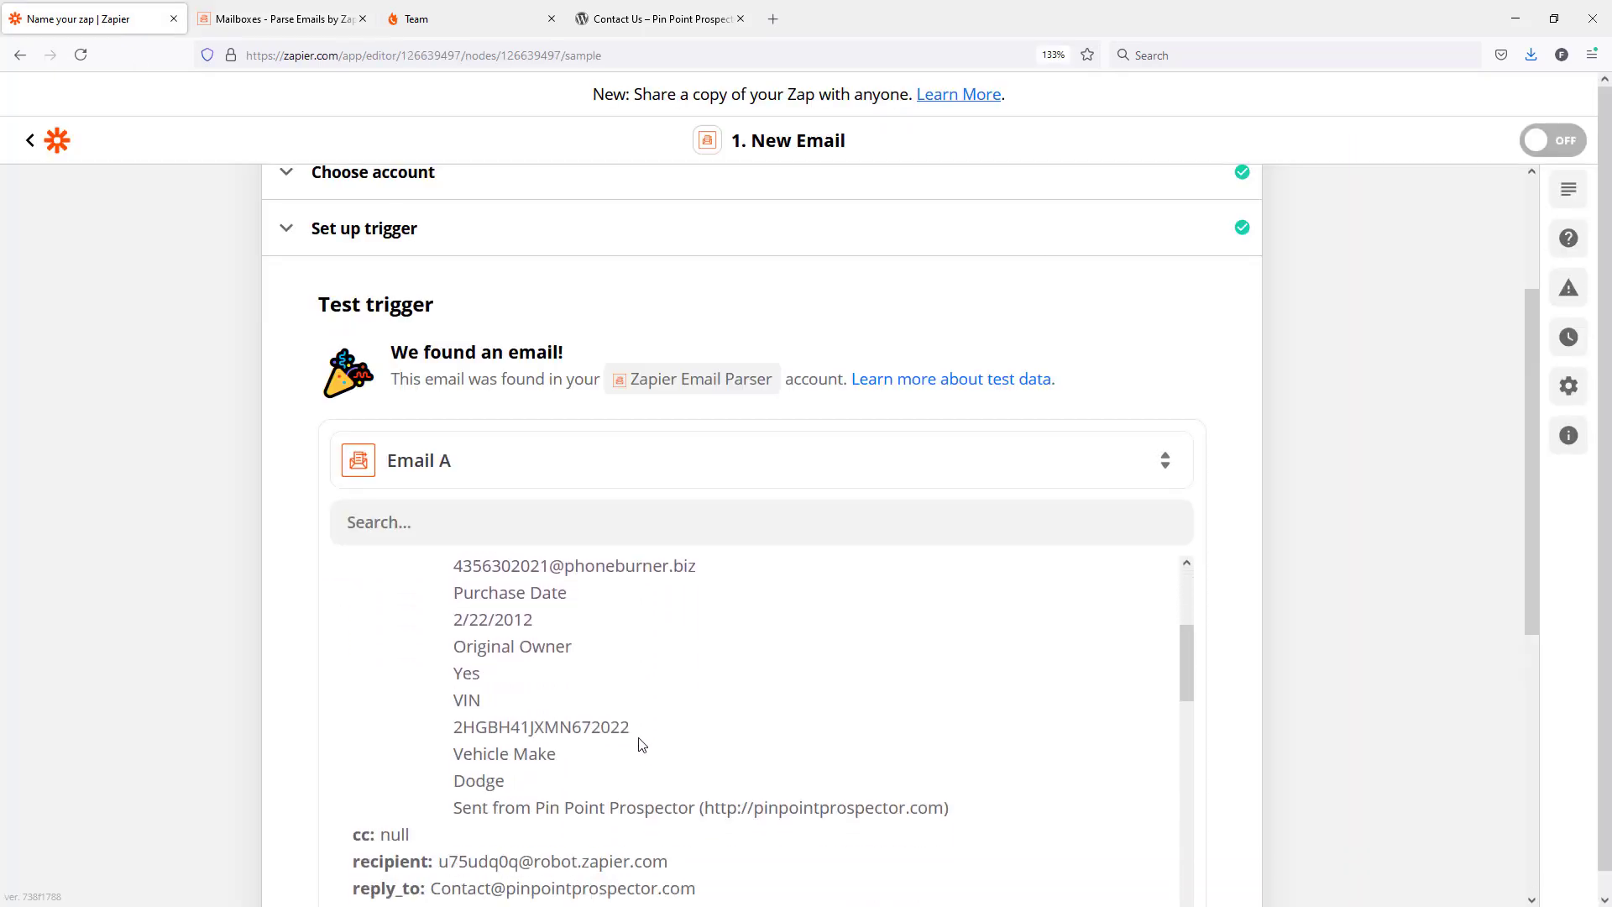
scroll(641, 744, down, 15)
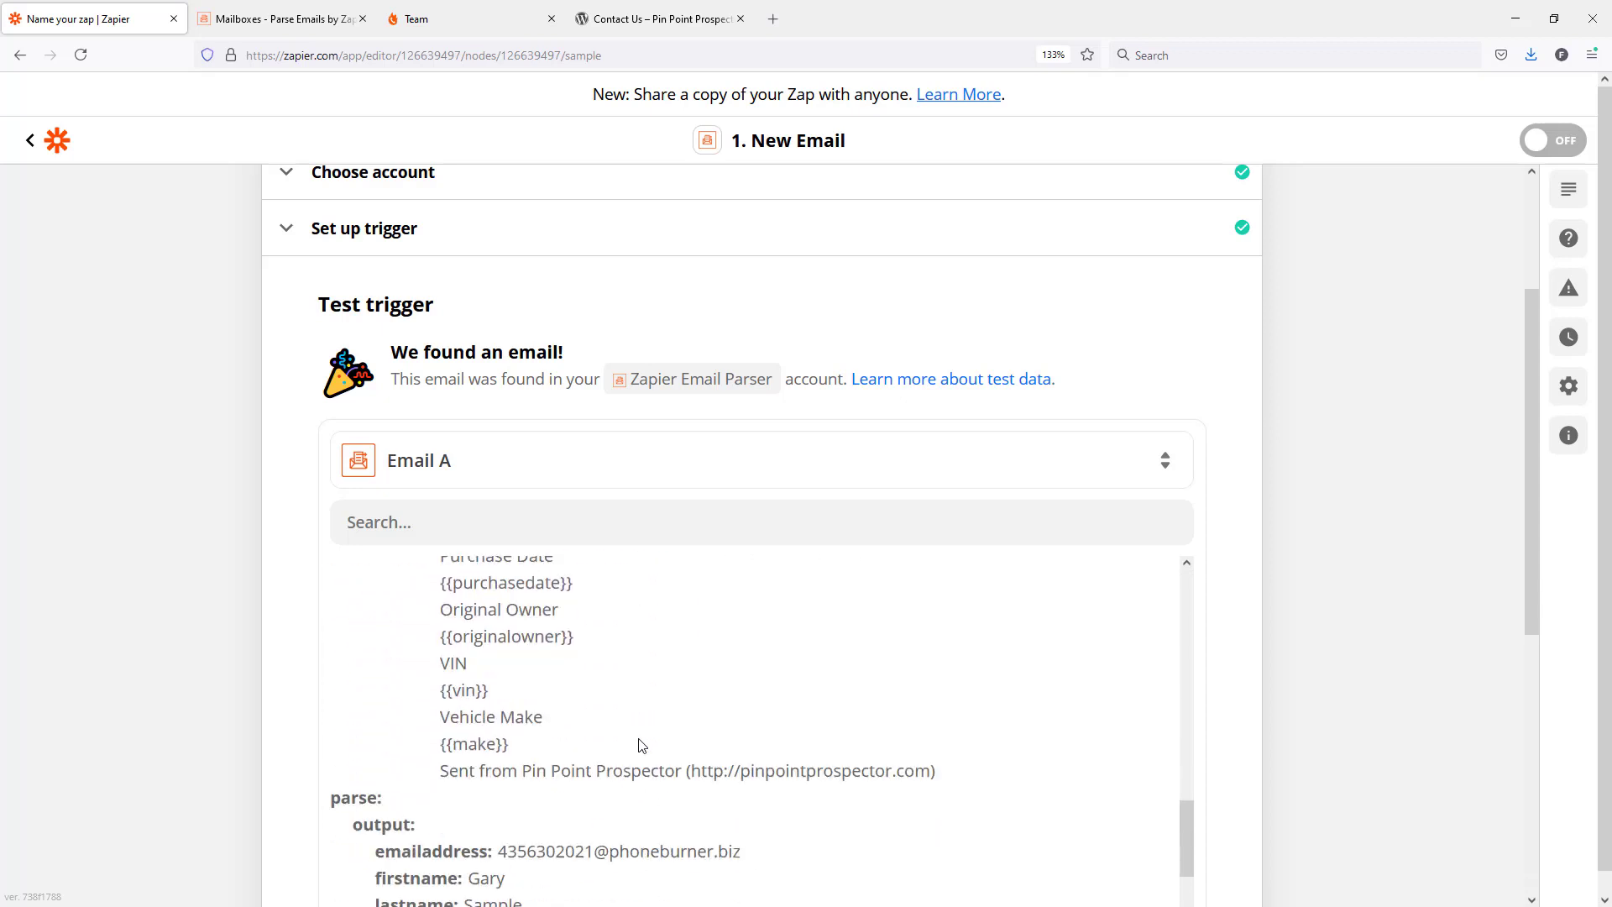
scroll(642, 745, down, 1)
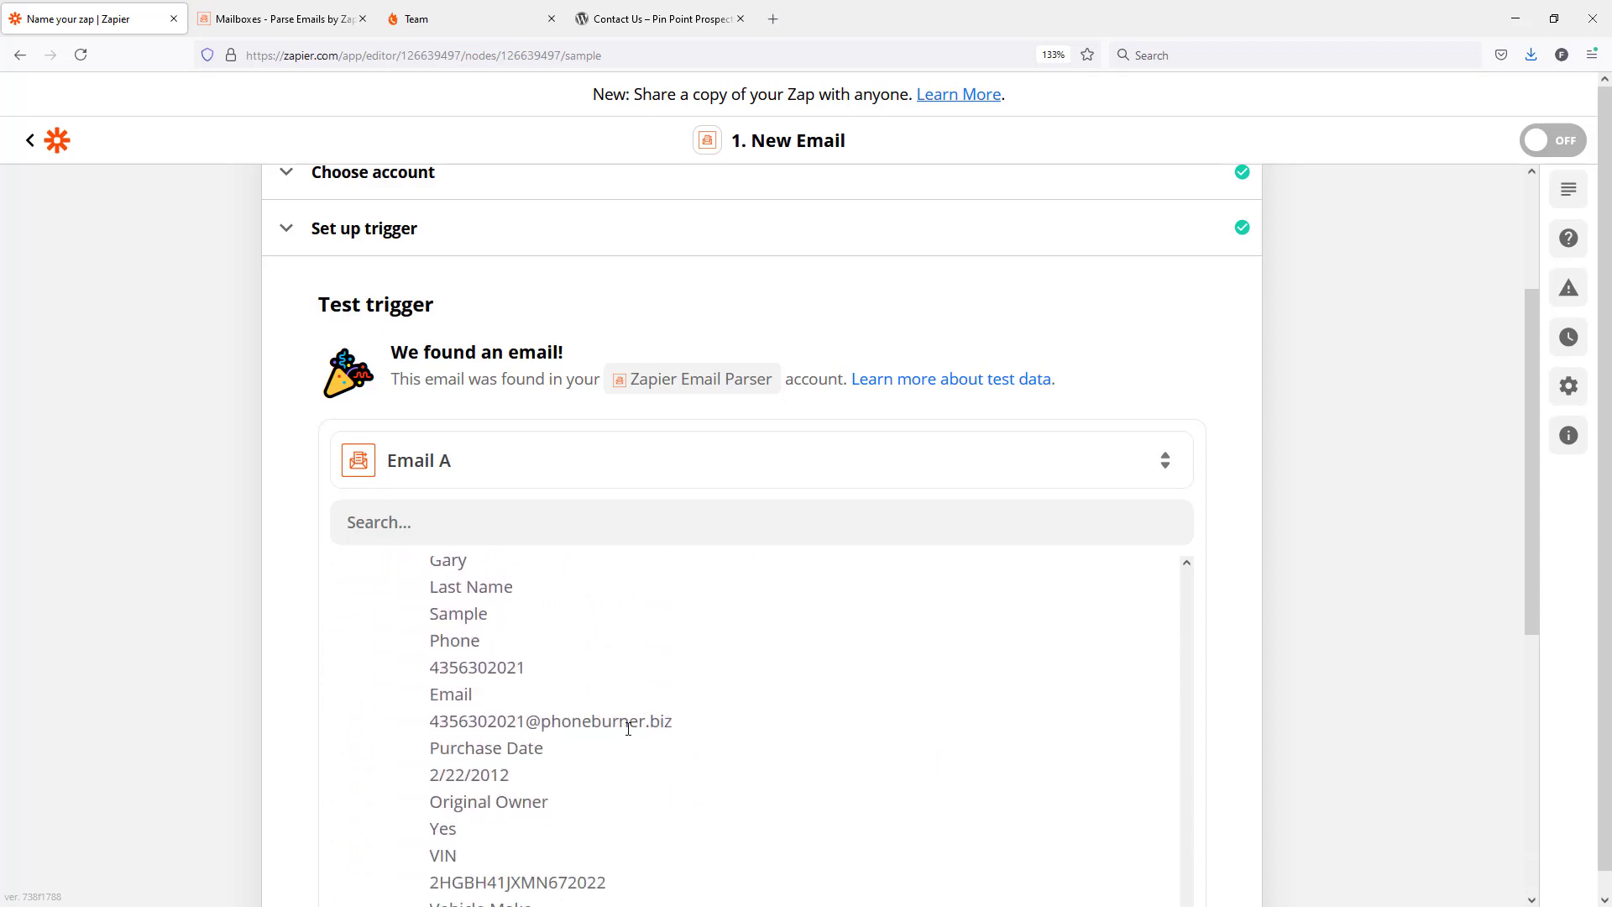
scroll(1268, 595, down, 5)
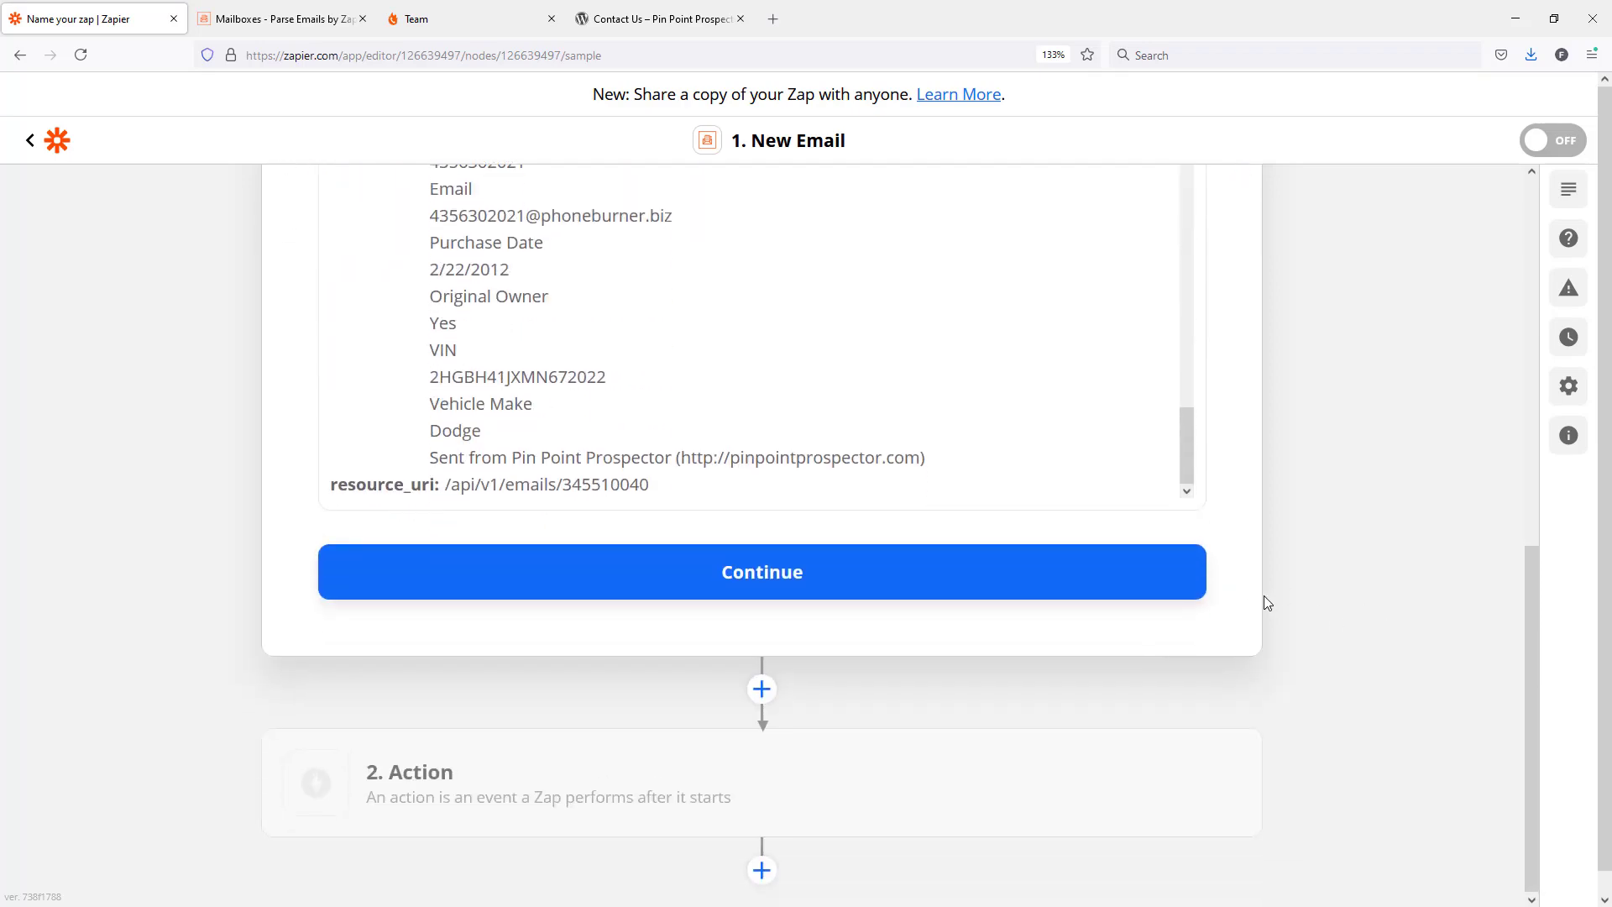
Accept the trigger test and add a Google Sheets action with the Lookup Spreadsheet Row event.
click(743, 585)
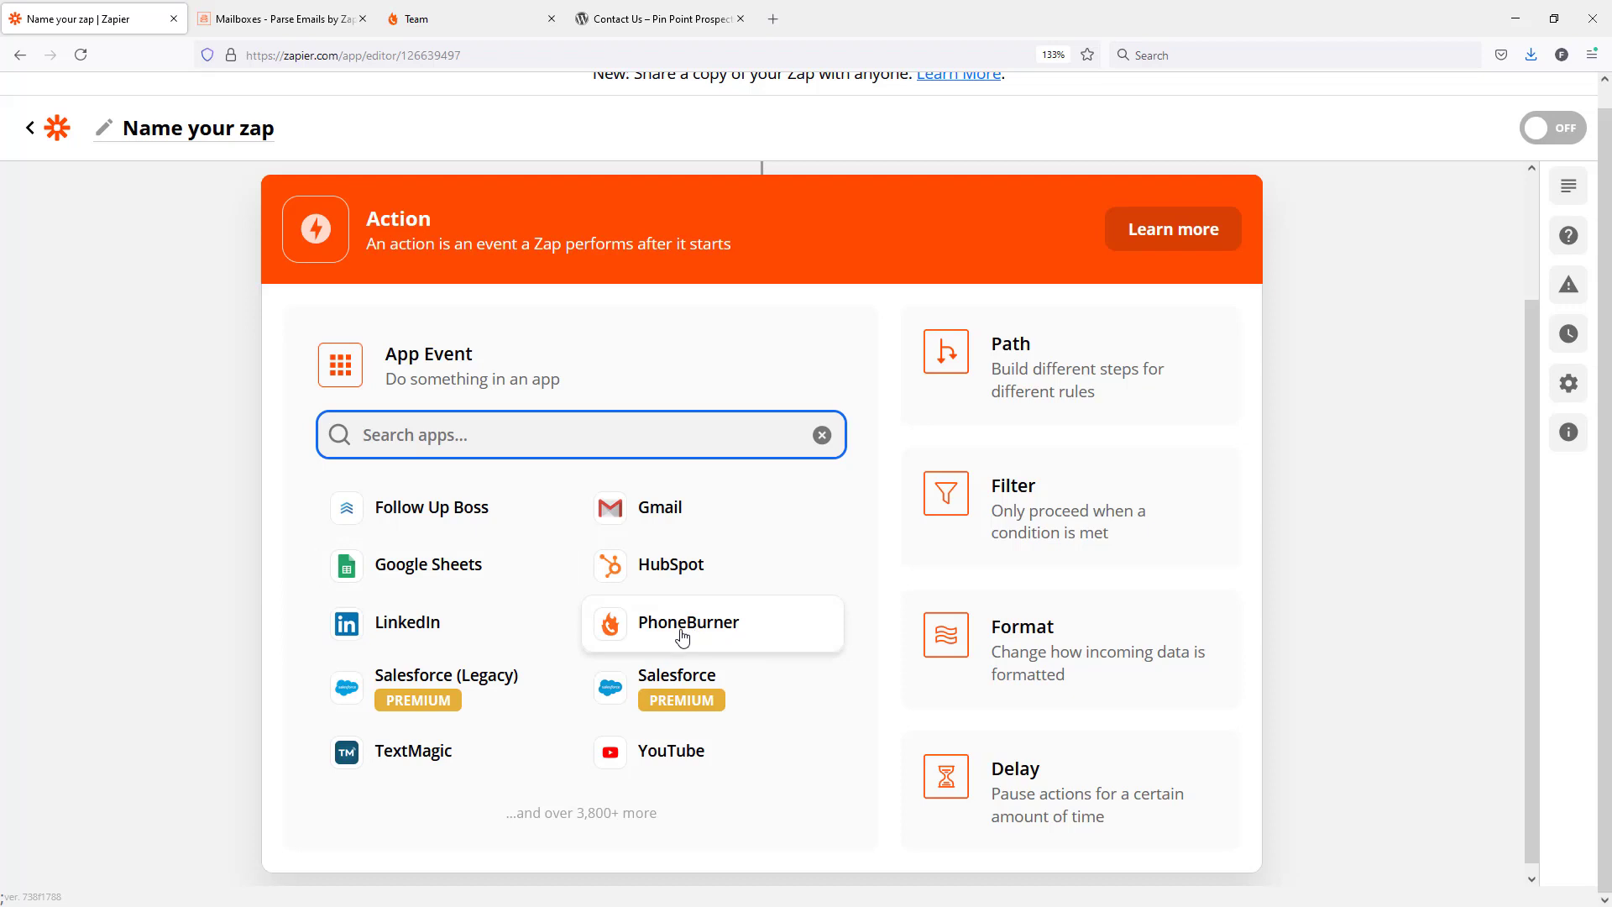
click(454, 580)
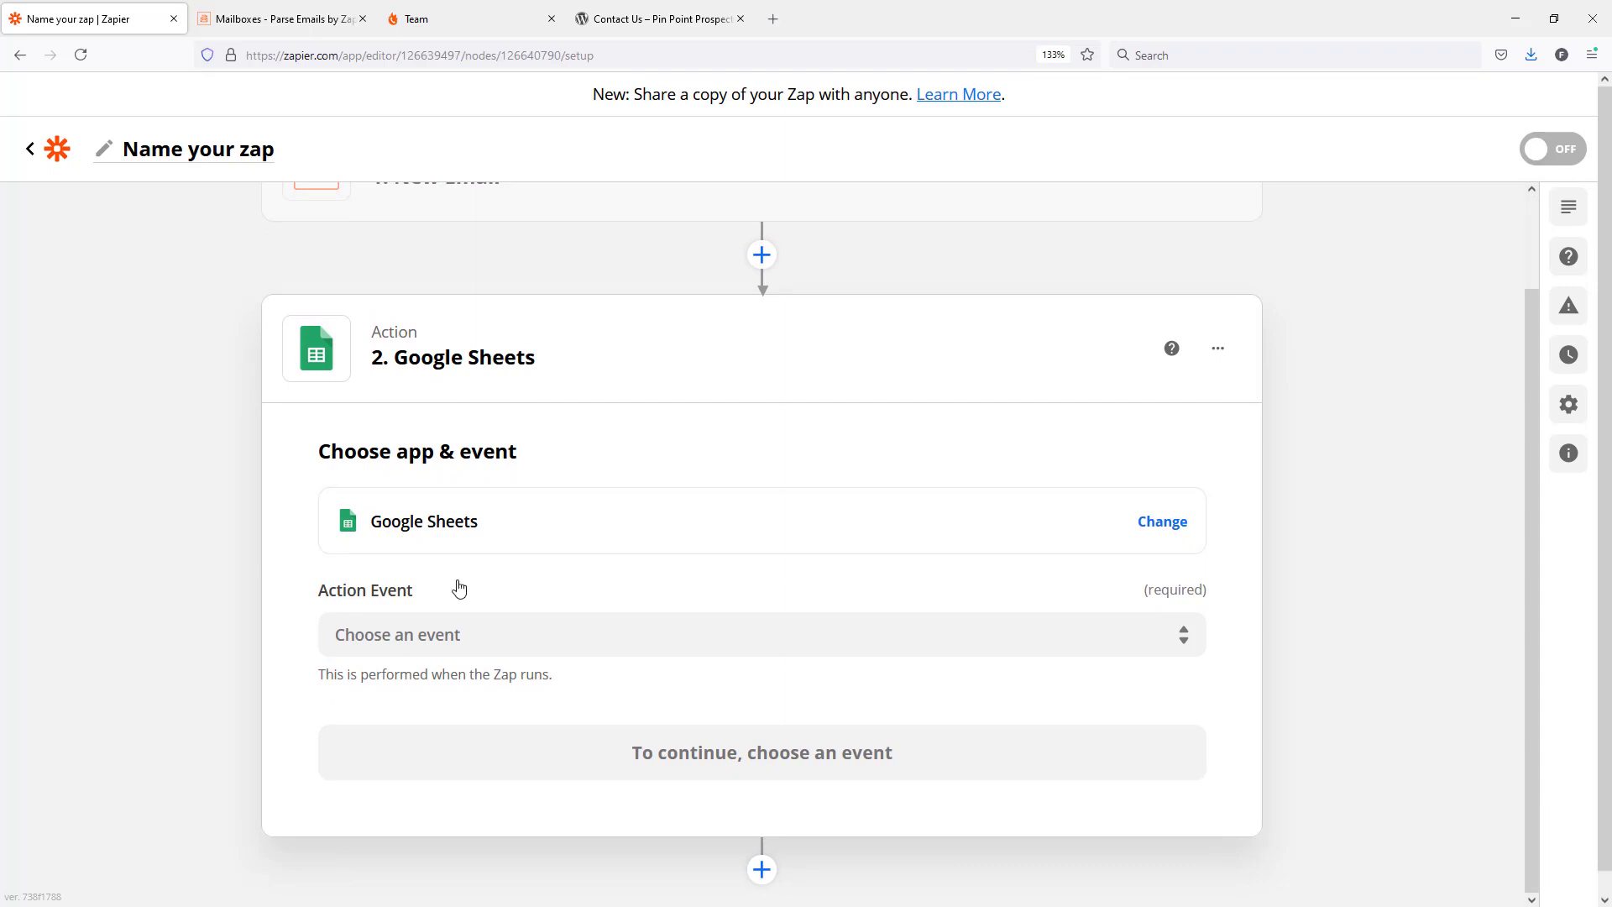
click(459, 590)
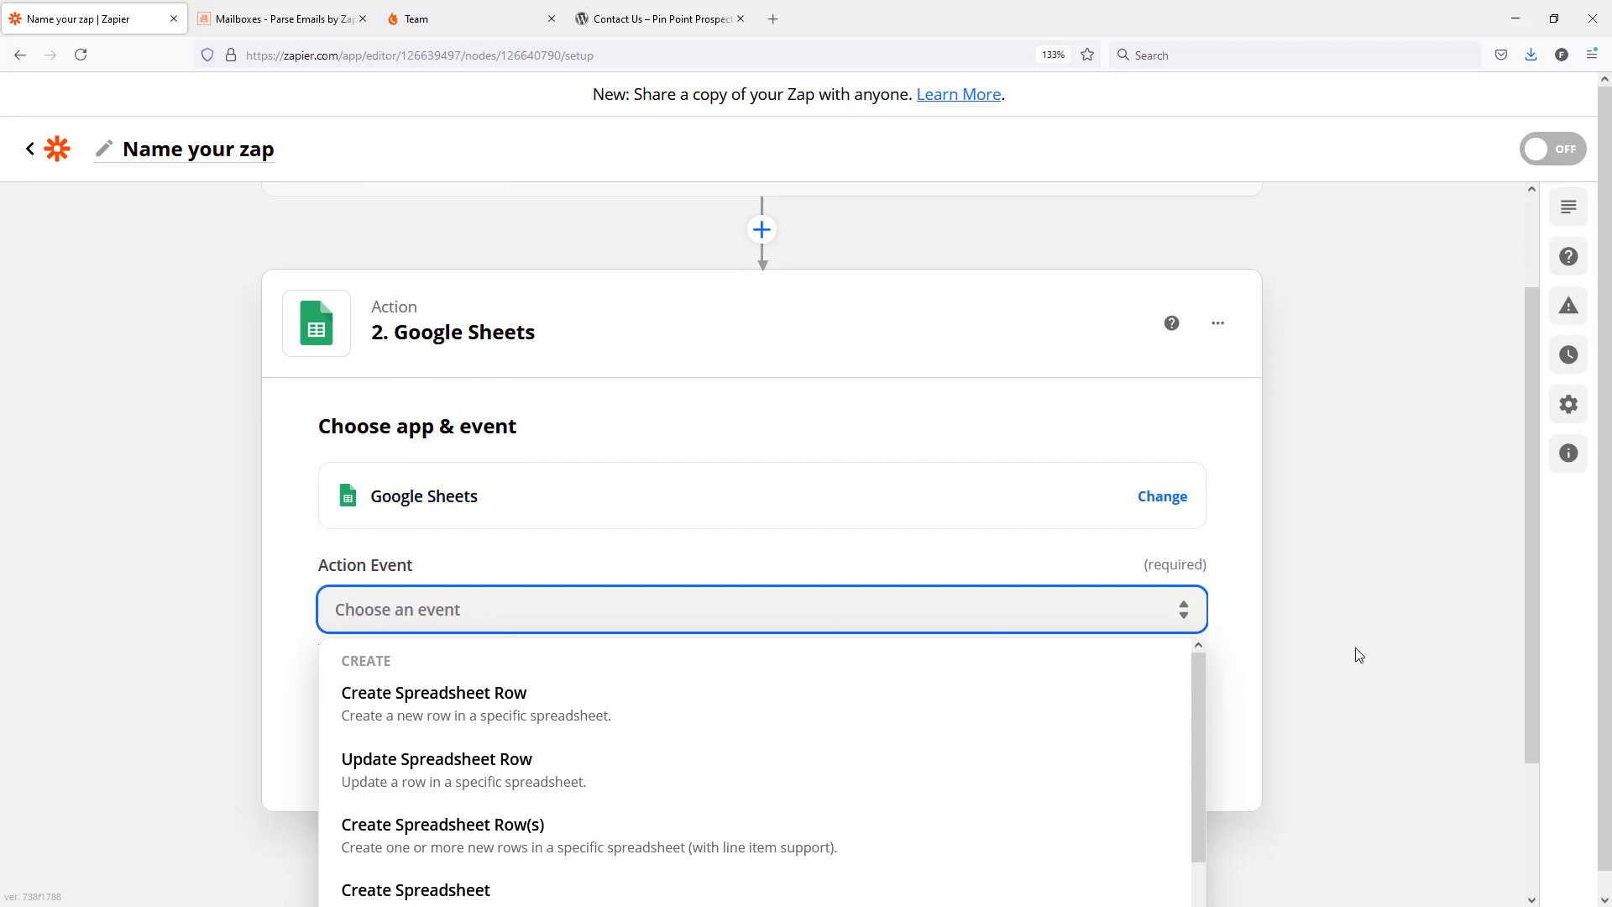
scroll(1348, 659, down, 2)
scroll(673, 659, down, 3)
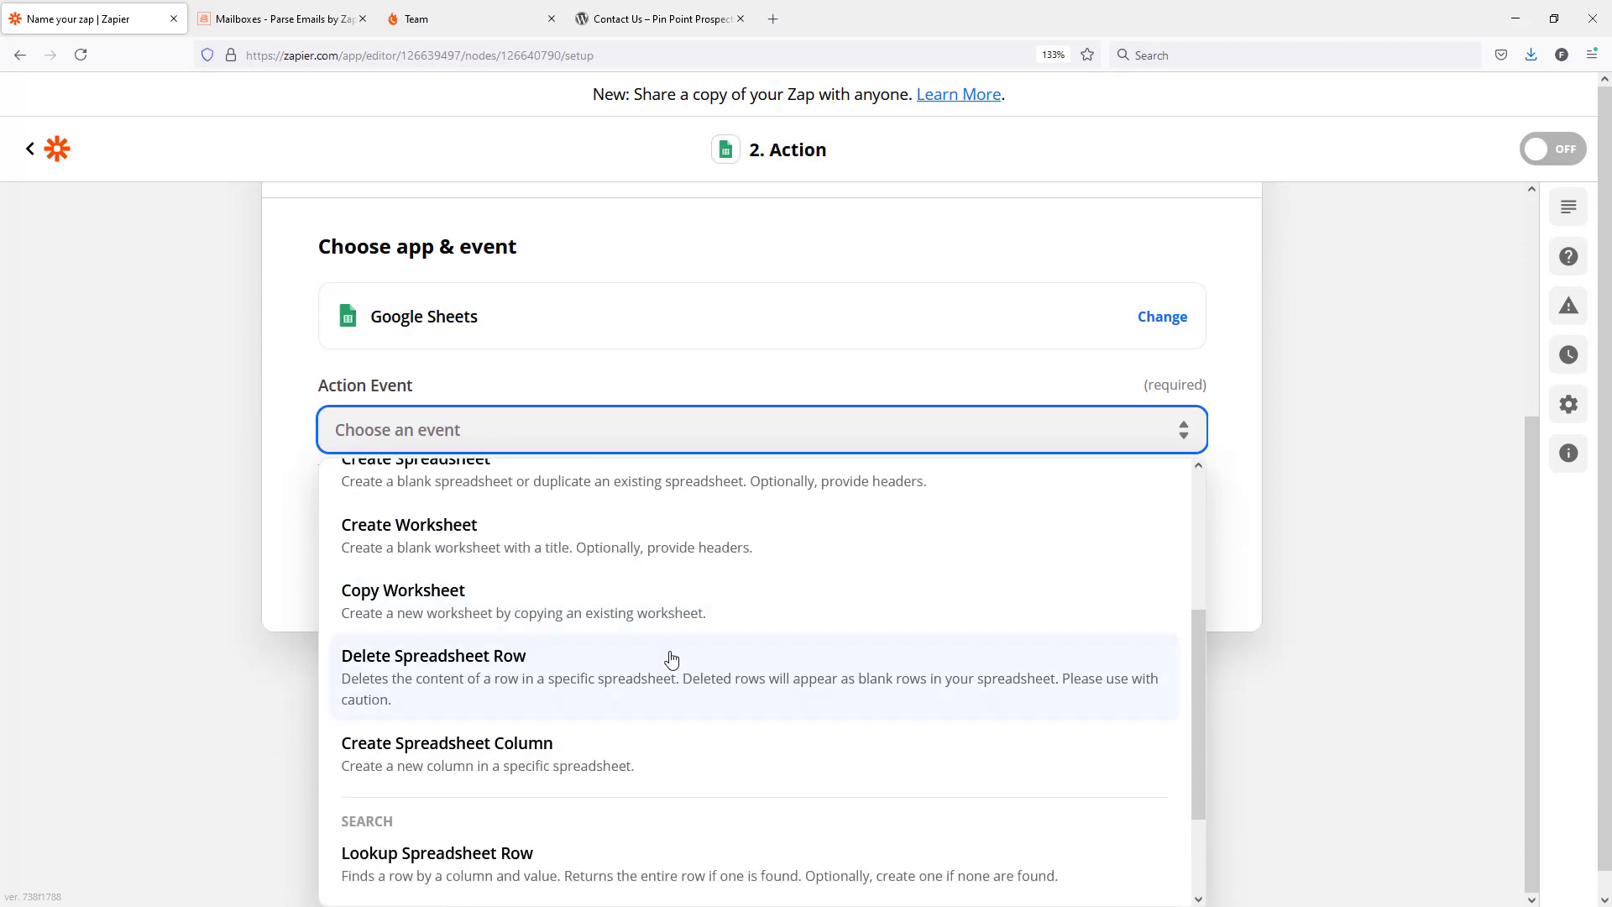
scroll(671, 658, down, 2)
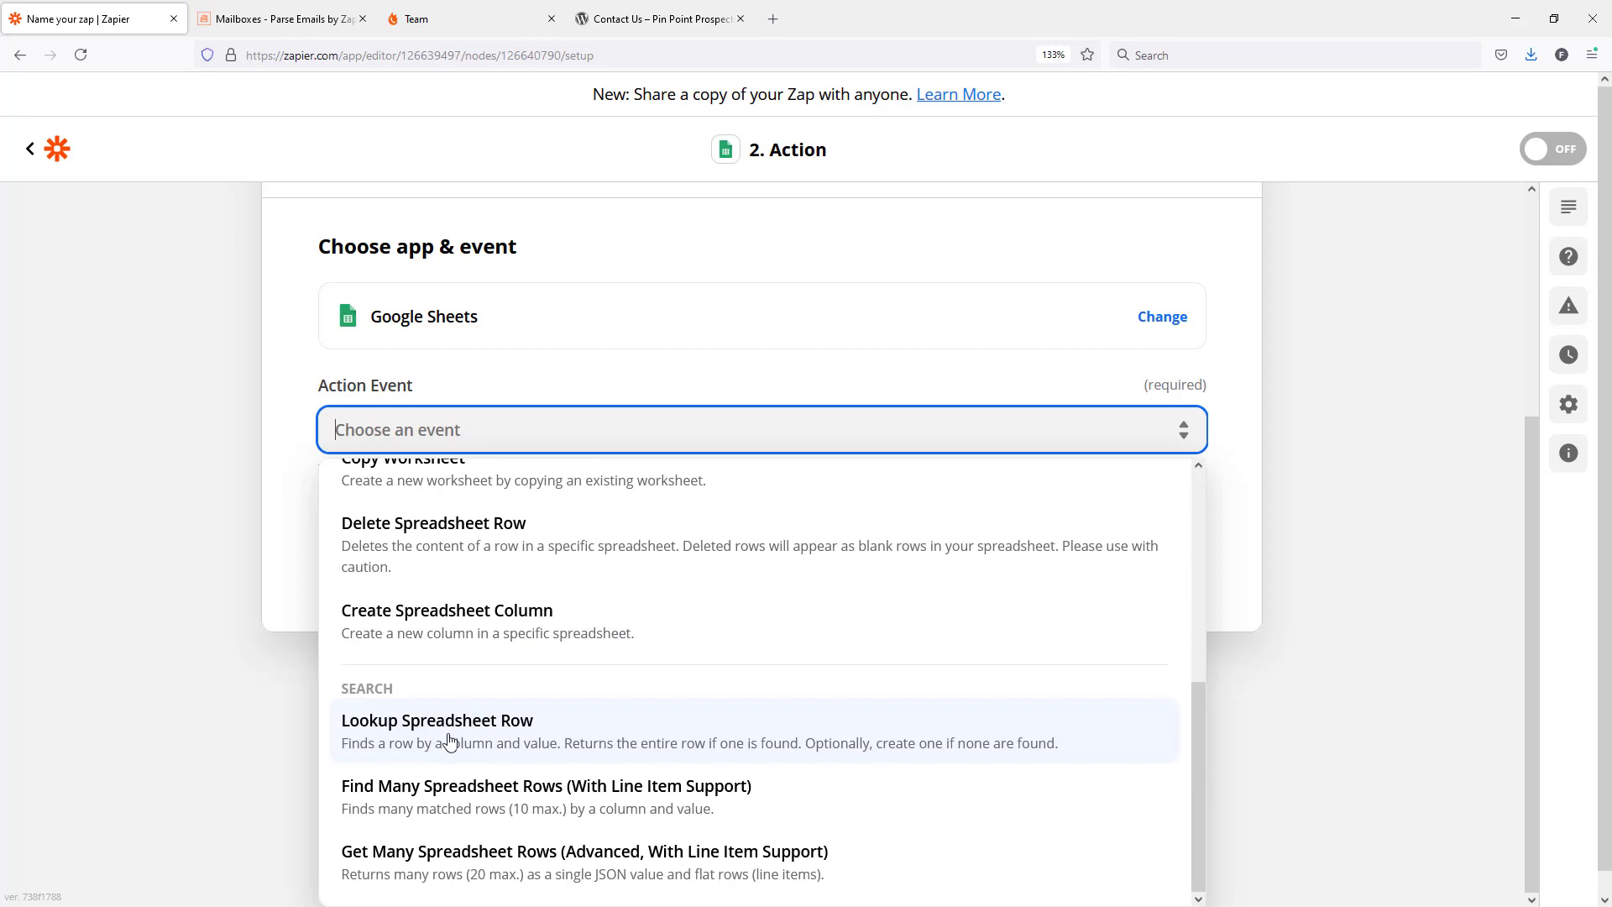
click(472, 740)
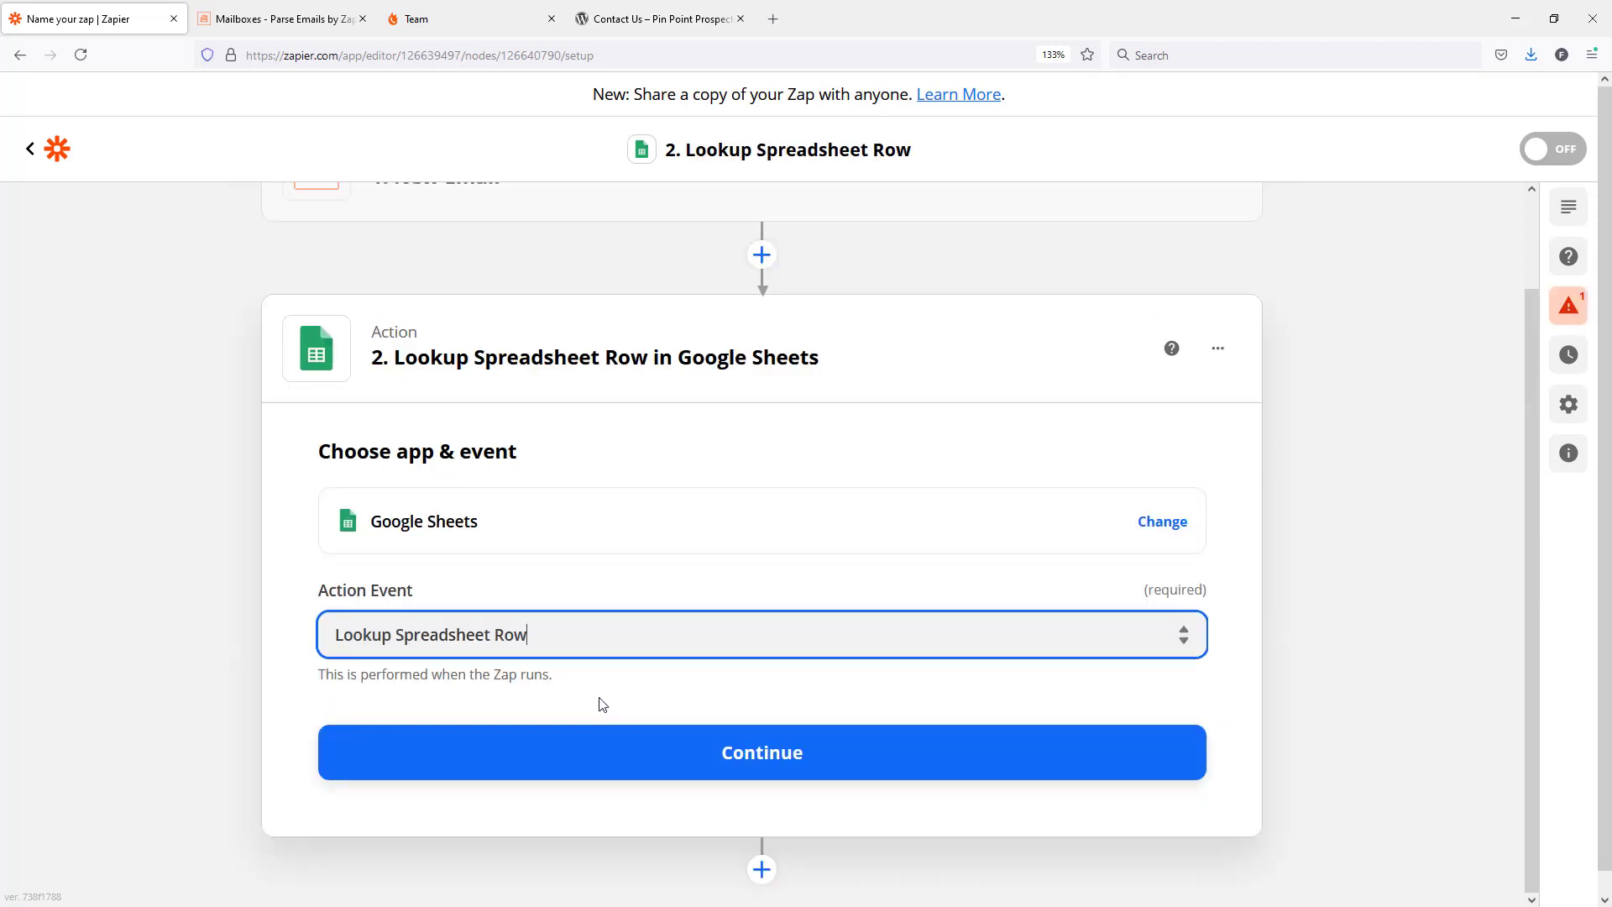
click(769, 754)
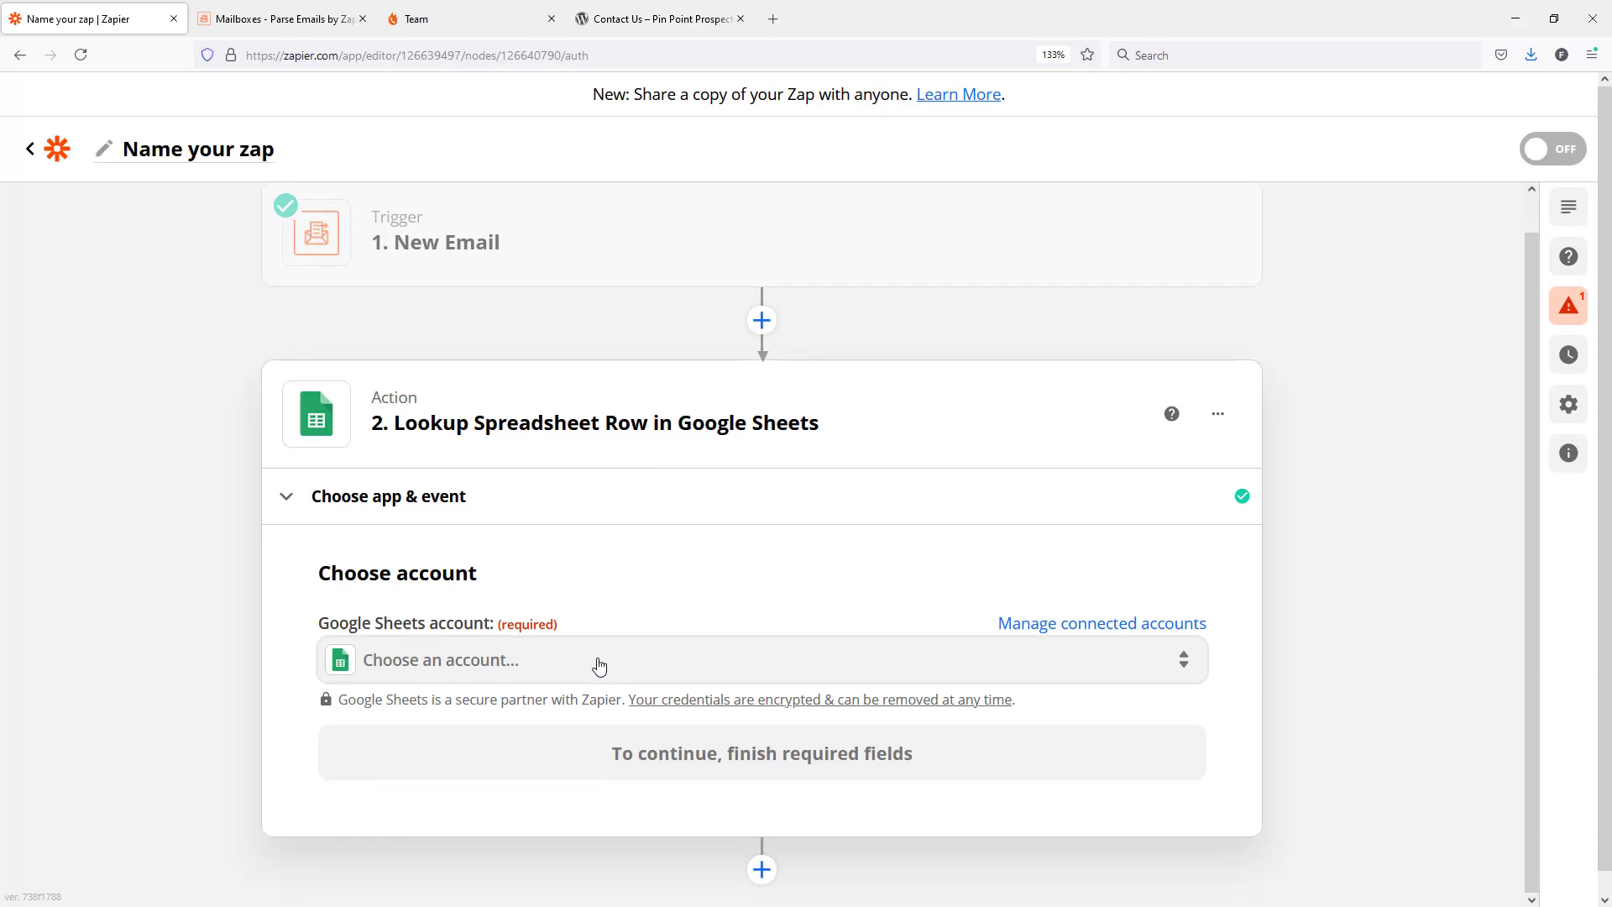
Choose the existing connected Google Sheets account for the action and continue to its setup.
click(599, 666)
scroll(698, 607, down, 1)
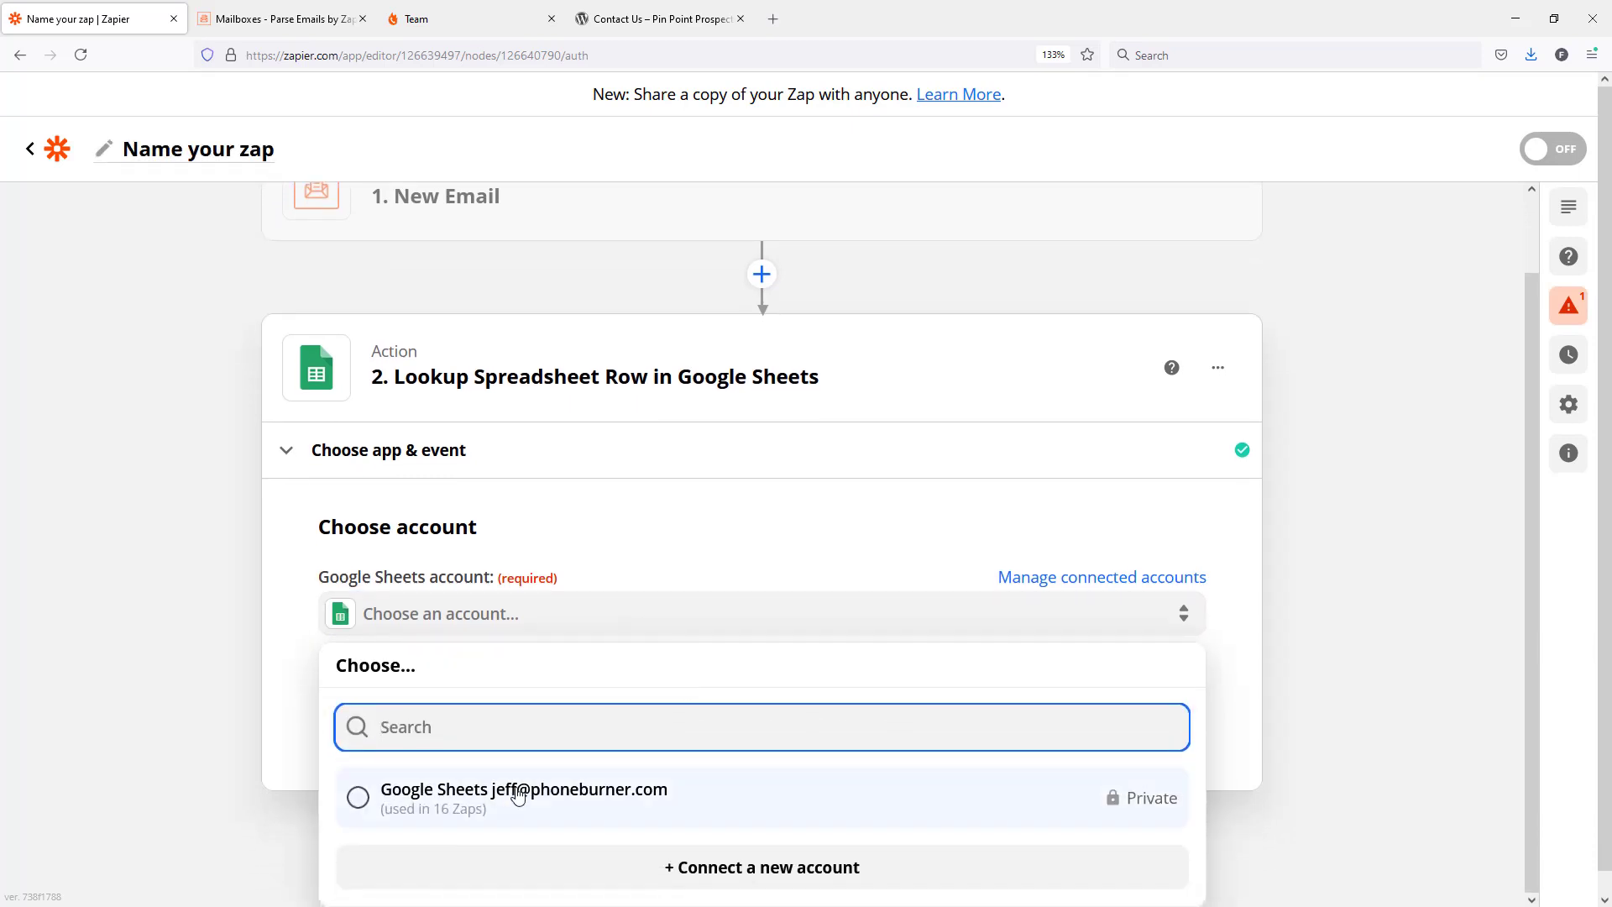
click(518, 796)
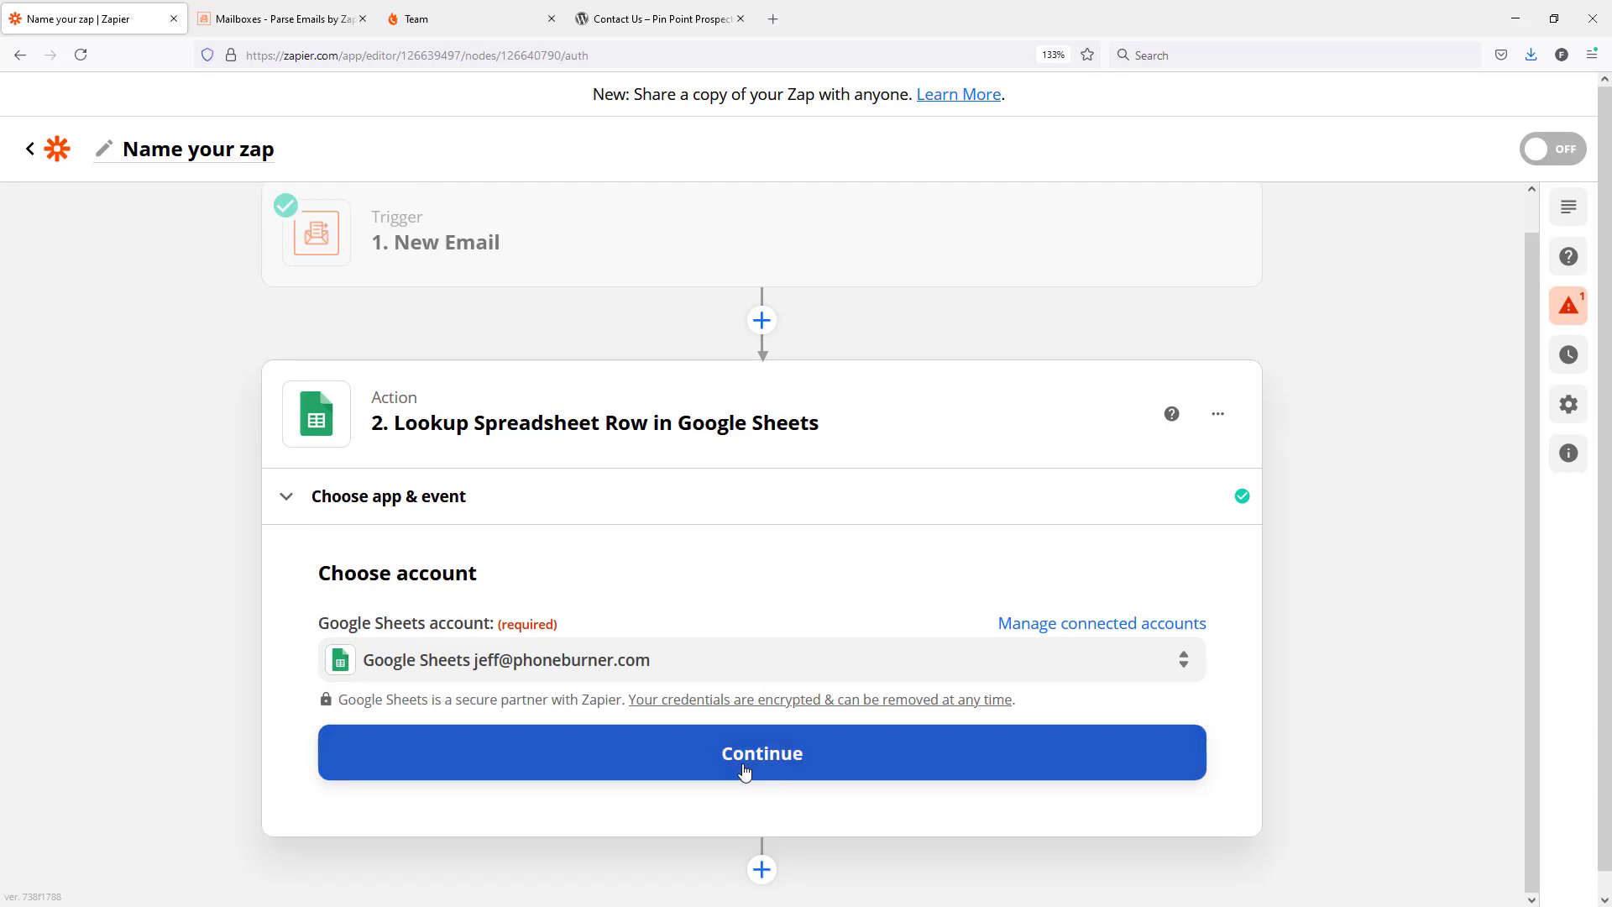
click(743, 768)
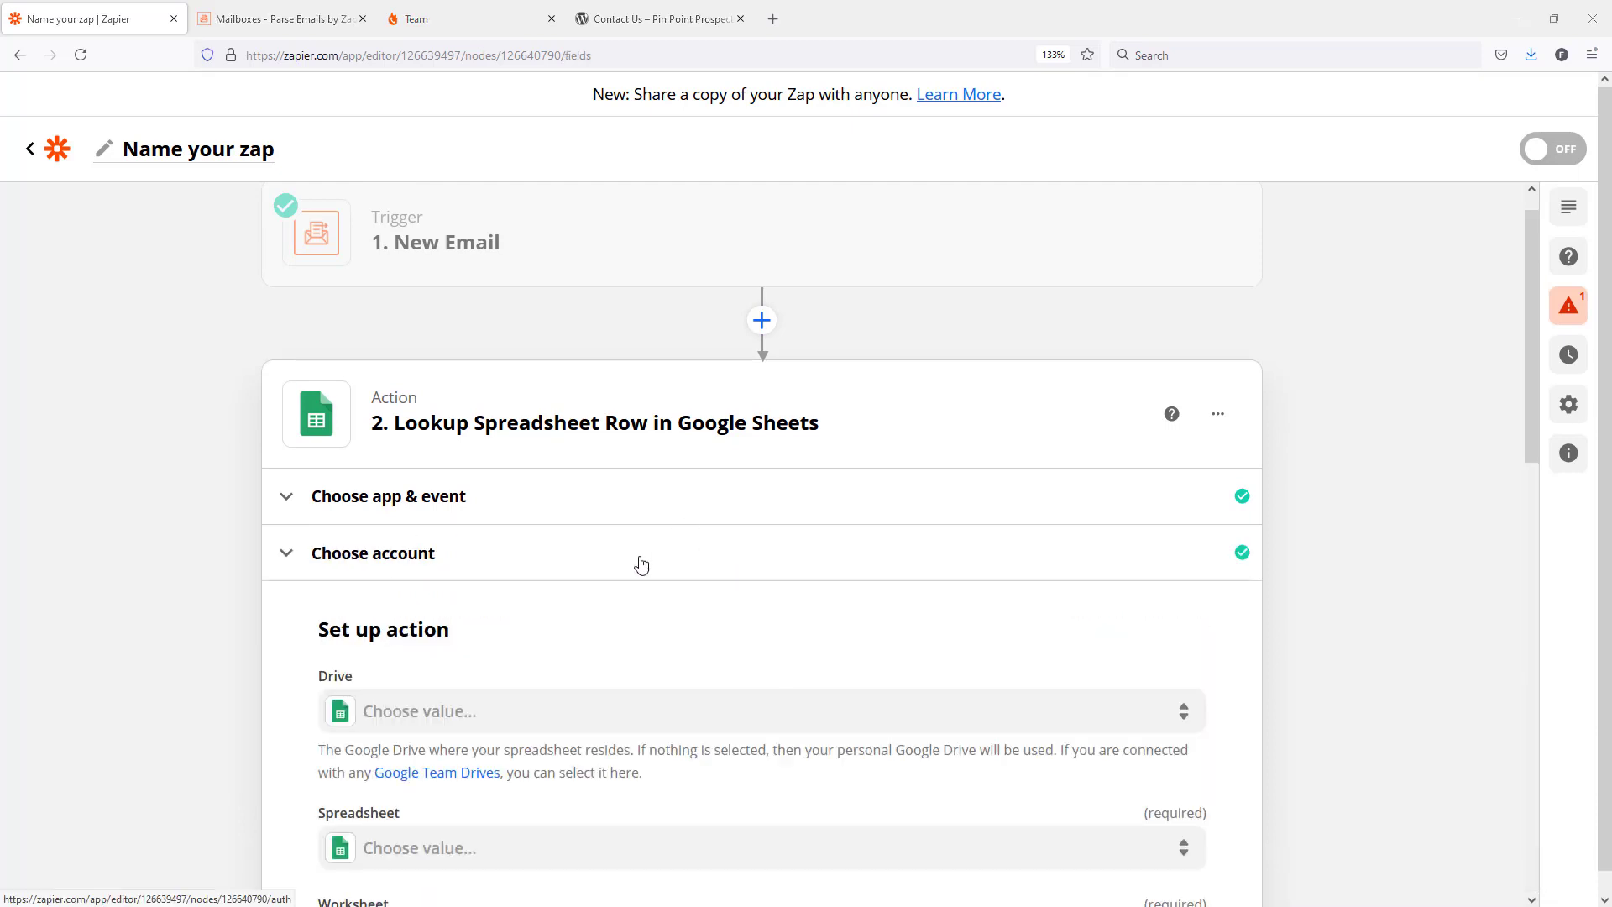
Set the lookup source to My Google Drive, the Zapier 2021 Training spreadsheet and its Leads worksheet.
scroll(646, 554, down, 3)
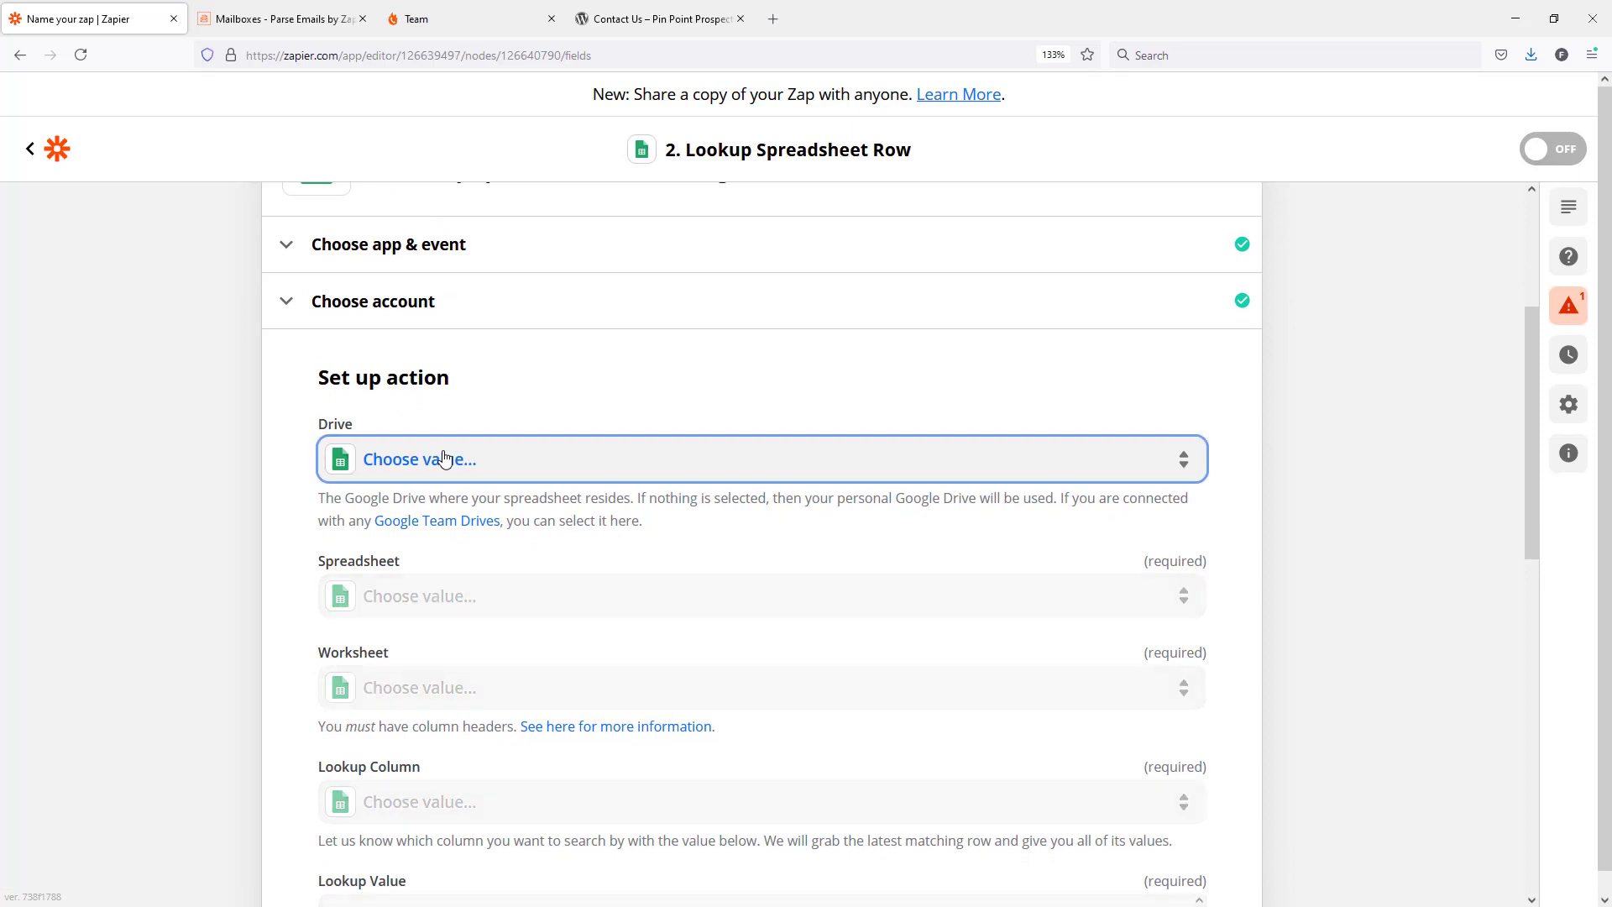
click(445, 459)
click(429, 650)
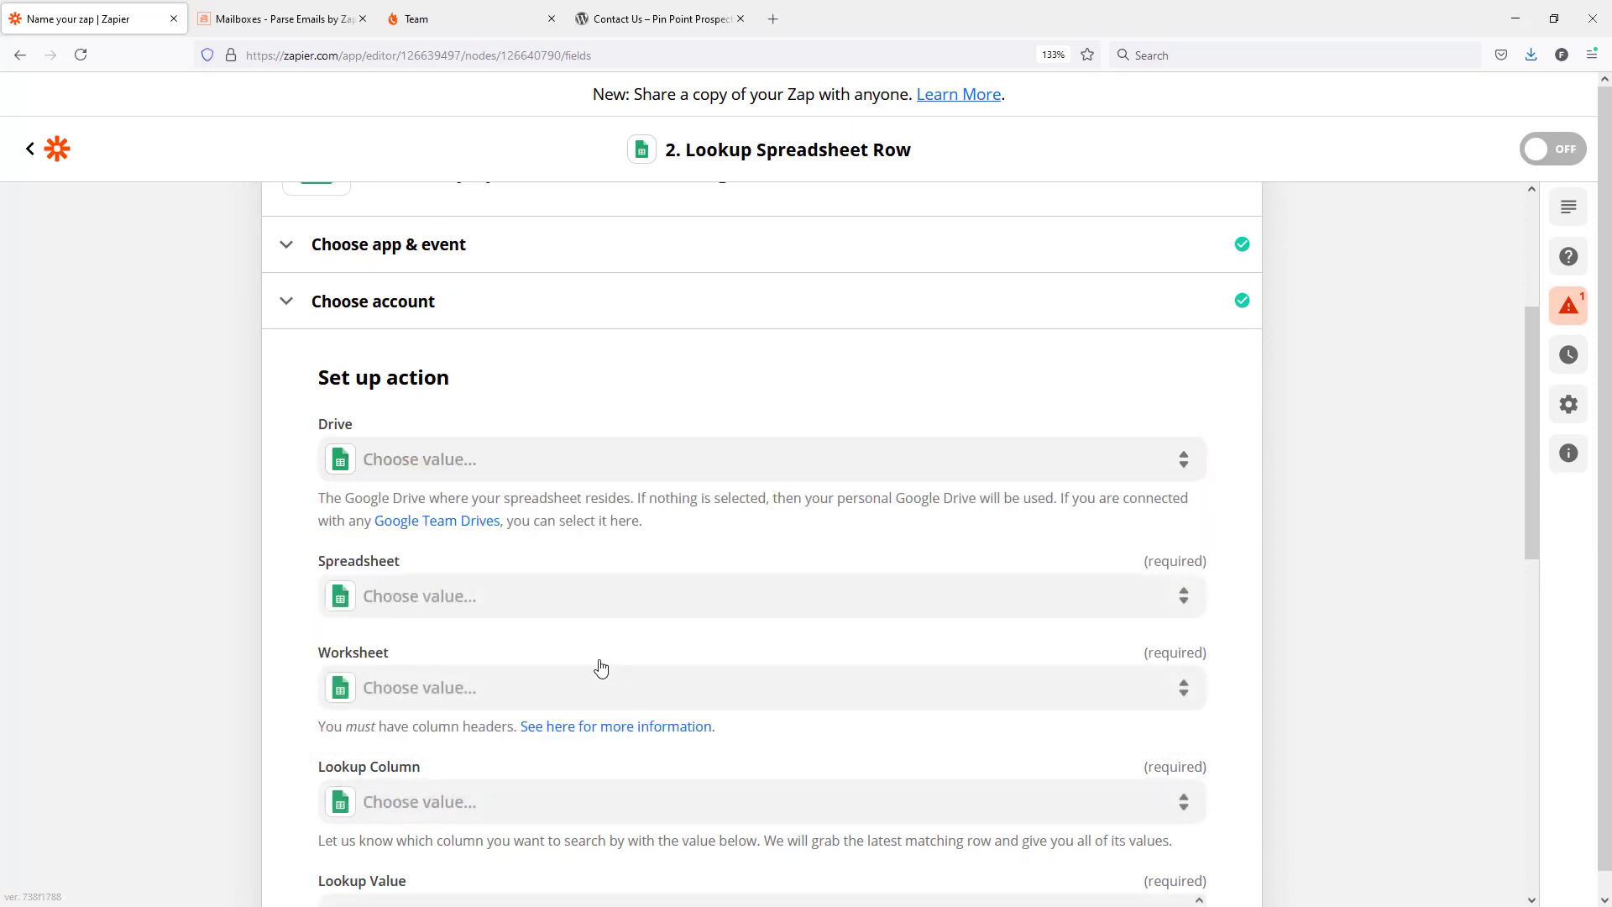
click(410, 599)
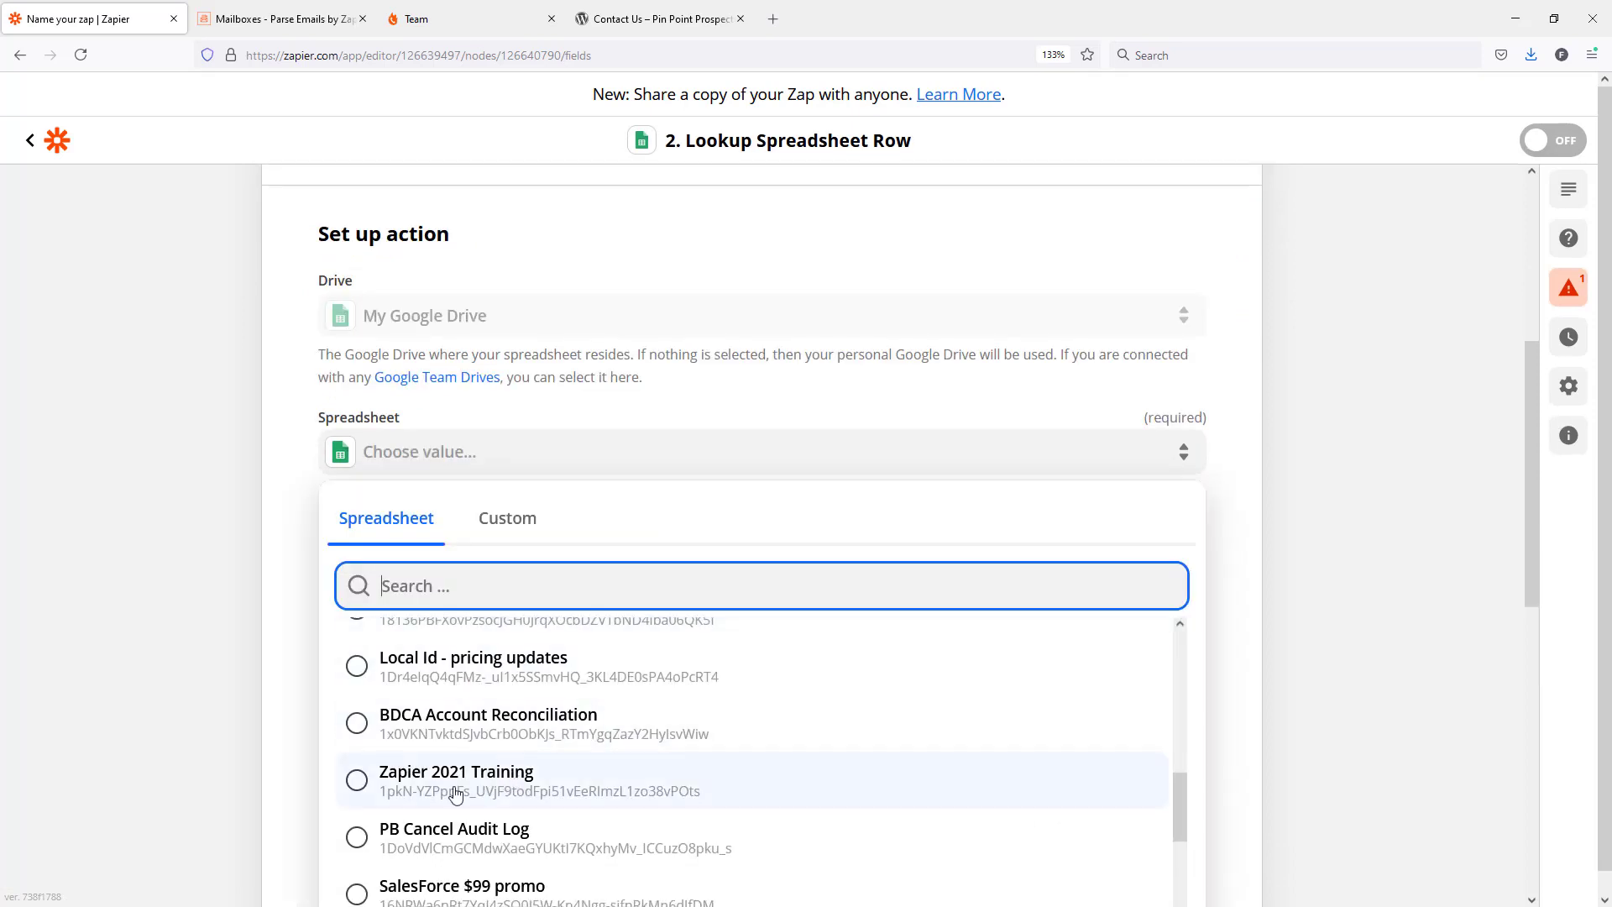
click(388, 785)
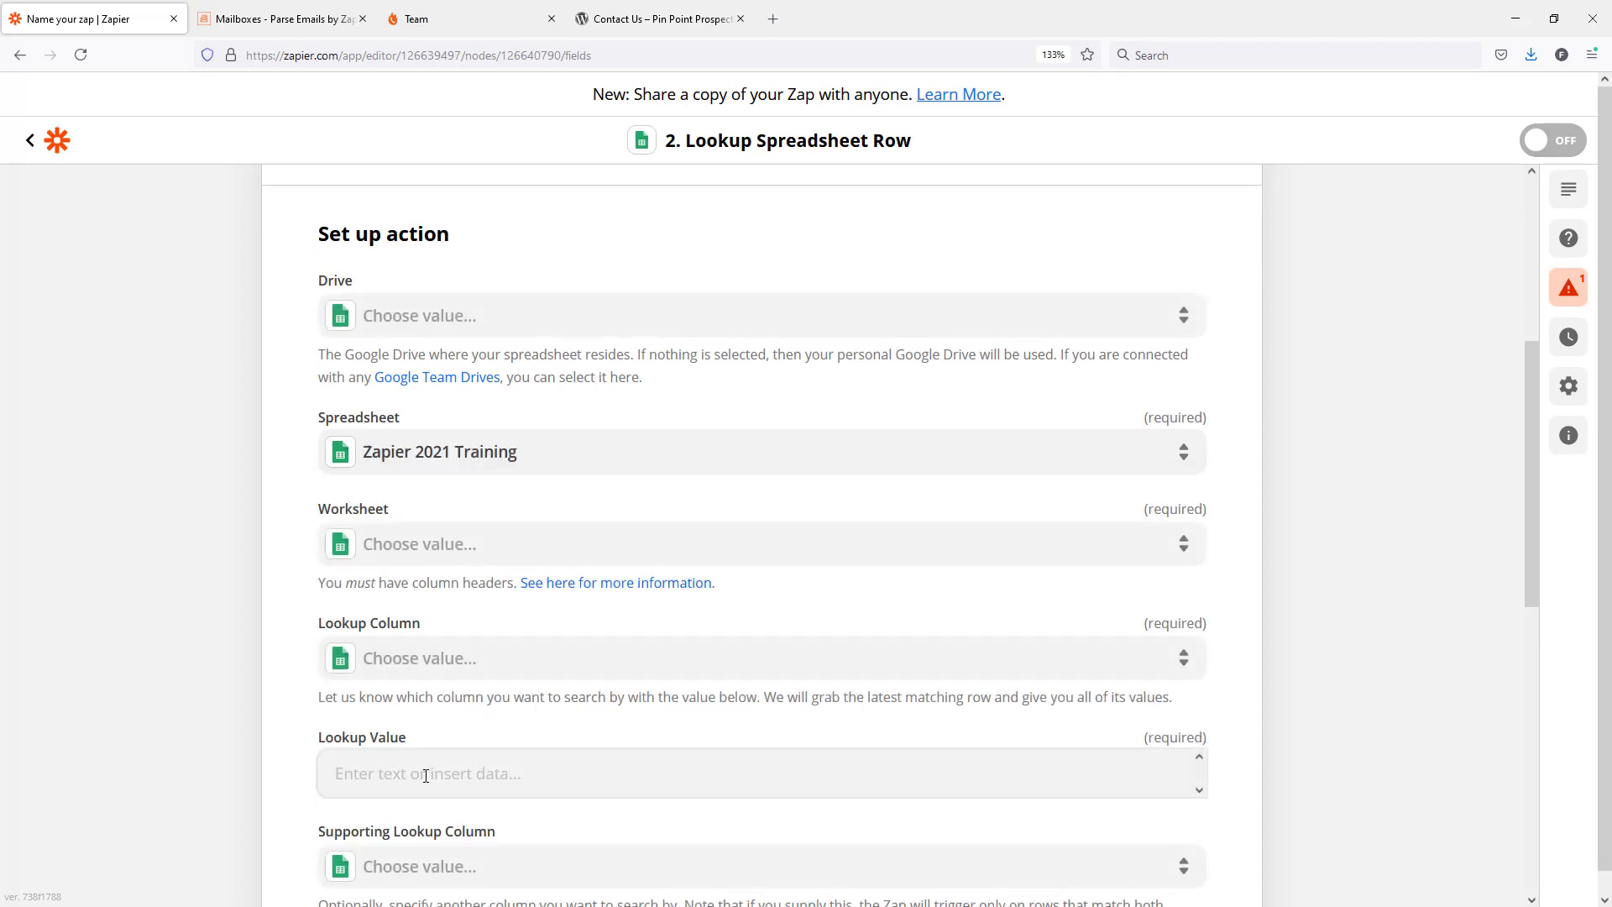
click(430, 549)
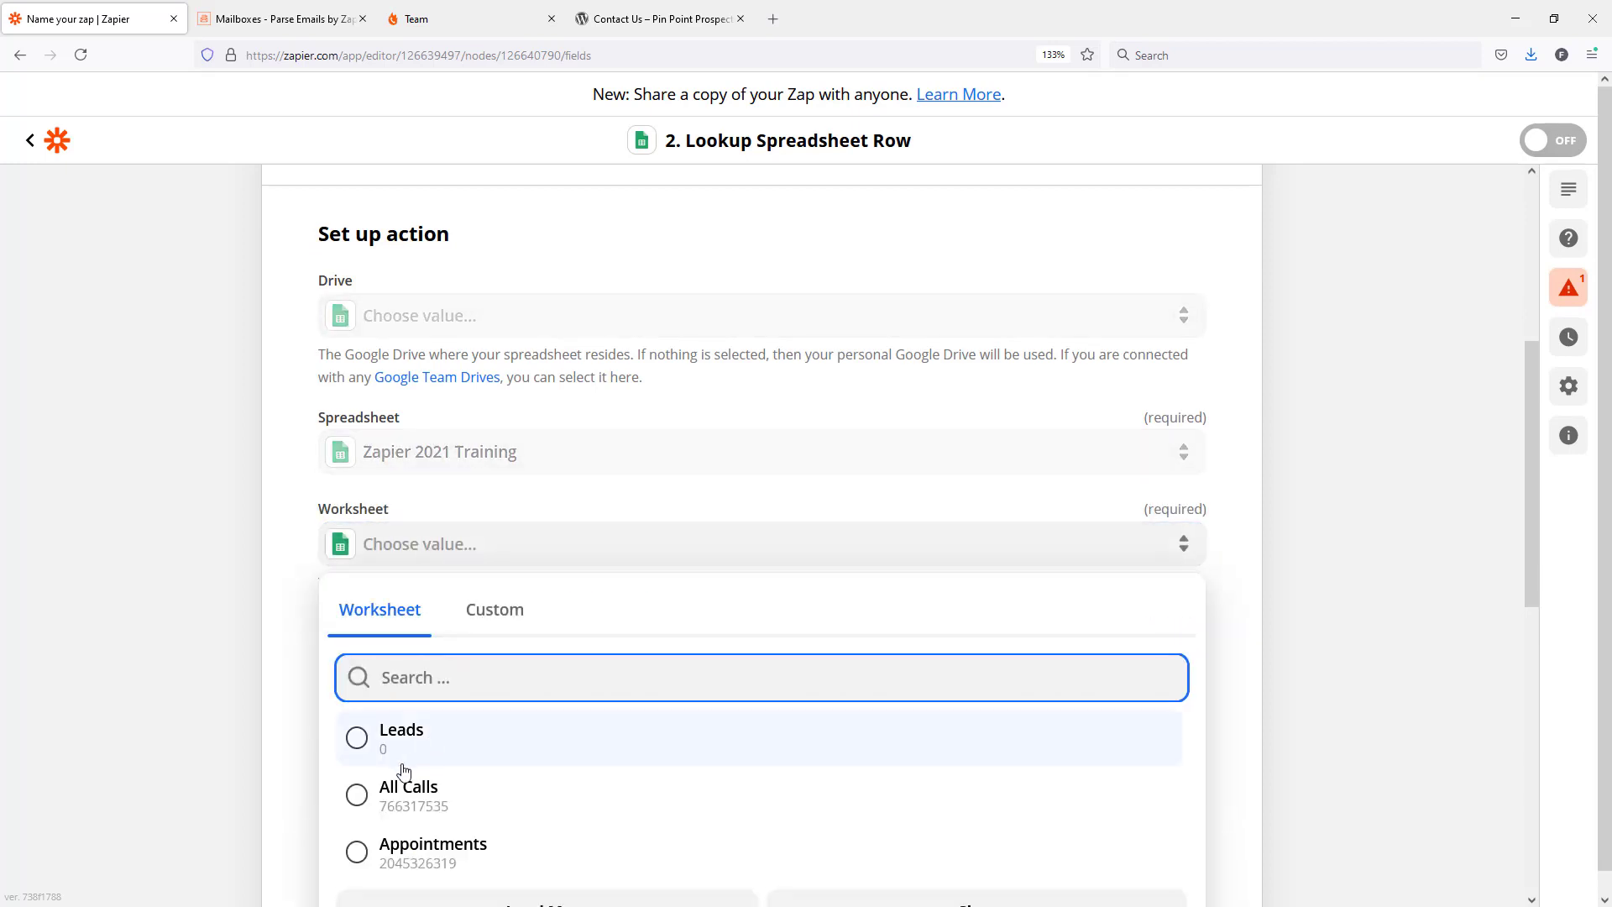
click(357, 740)
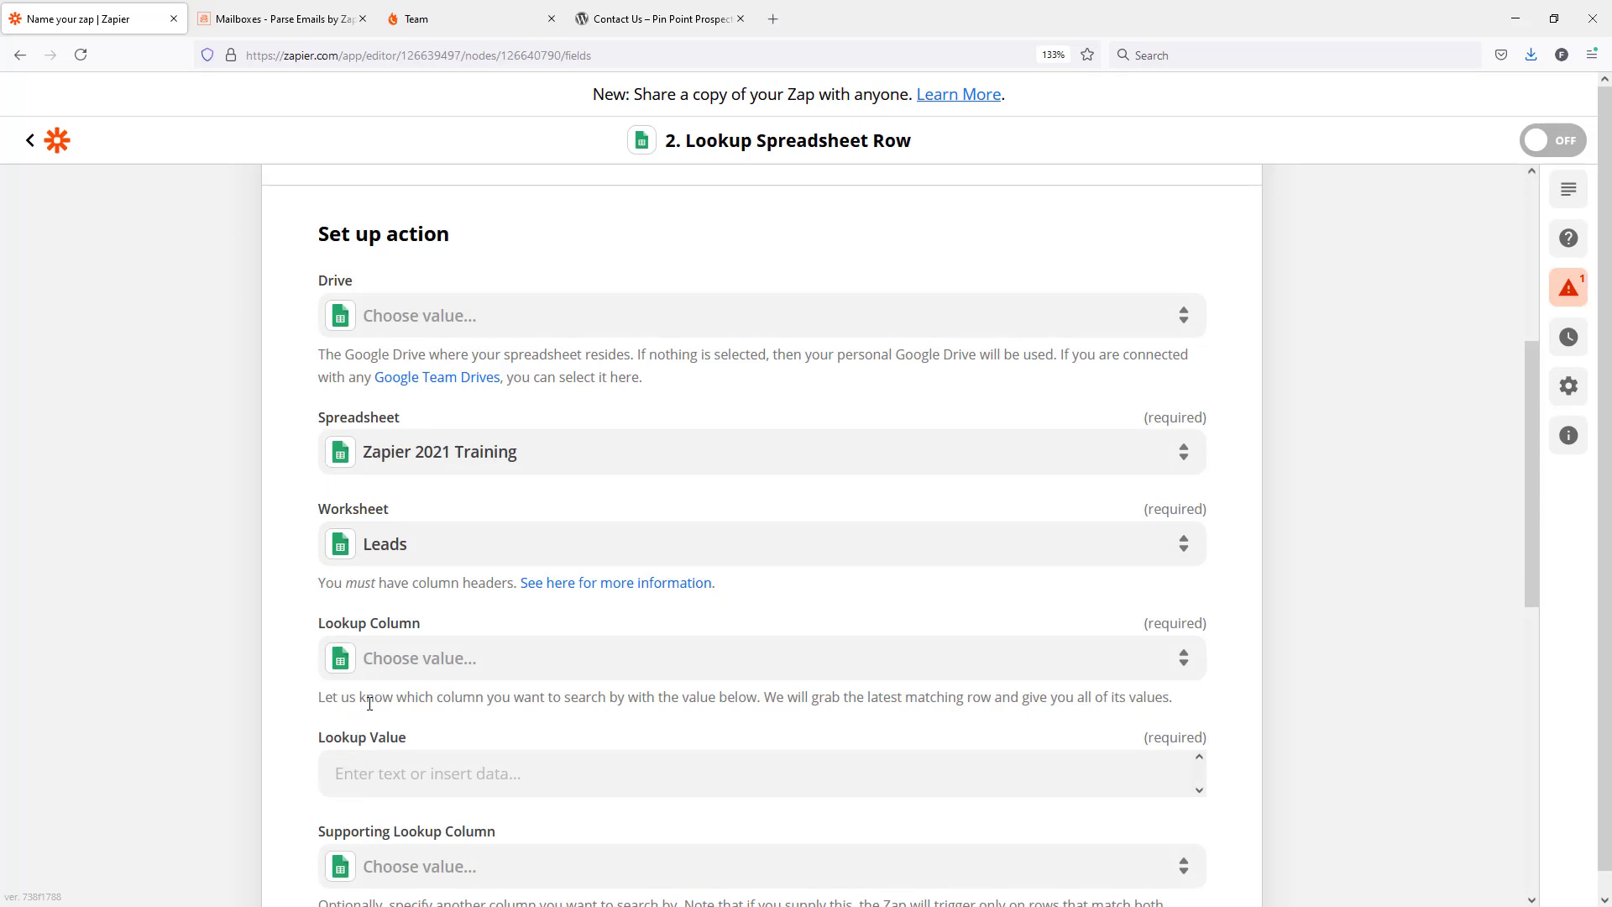
Set the Lookup Column of the spreadsheet row search to VIN.
scroll(364, 718, down, 1)
scroll(525, 565, up, 1)
scroll(453, 509, down, 1)
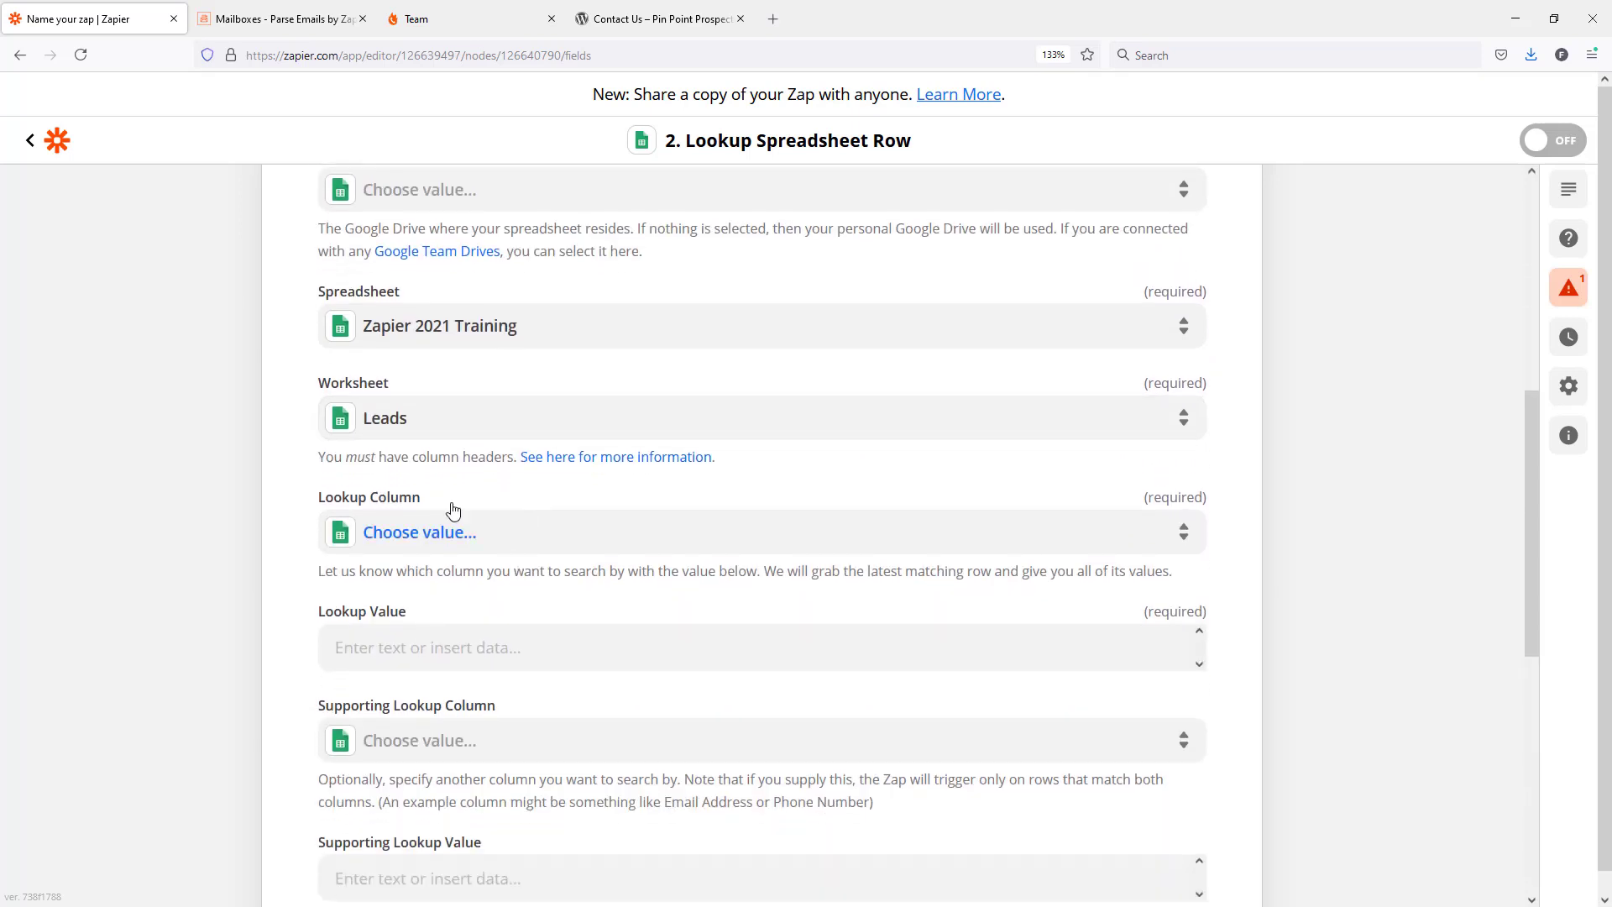
click(410, 534)
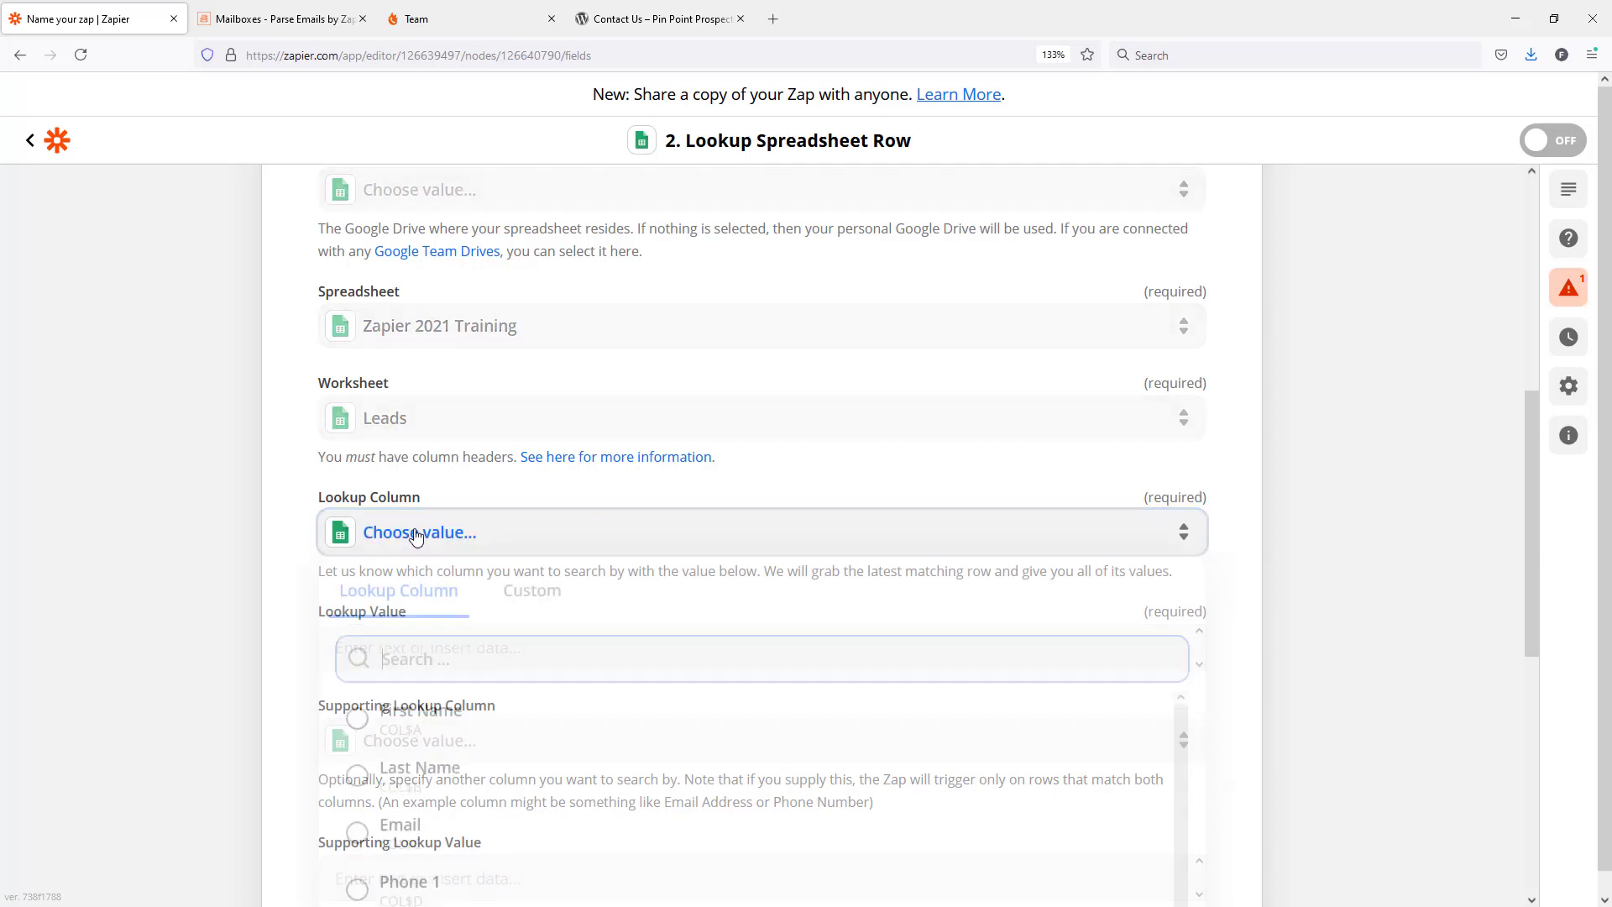
scroll(705, 622, down, 3)
scroll(540, 669, up, 2)
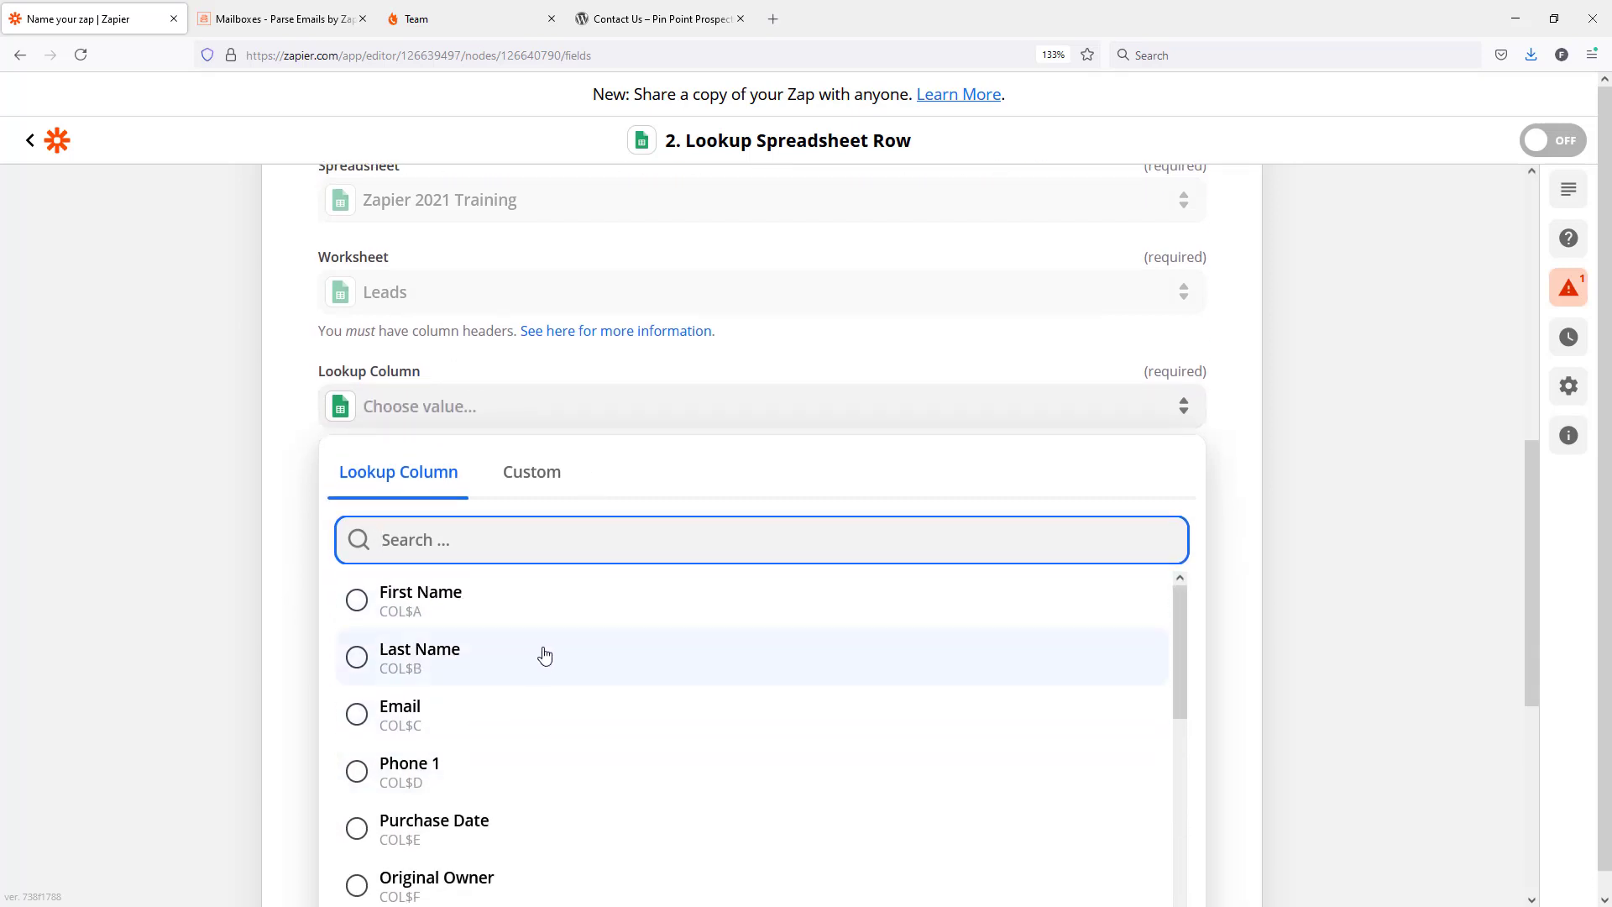
scroll(539, 659, down, 3)
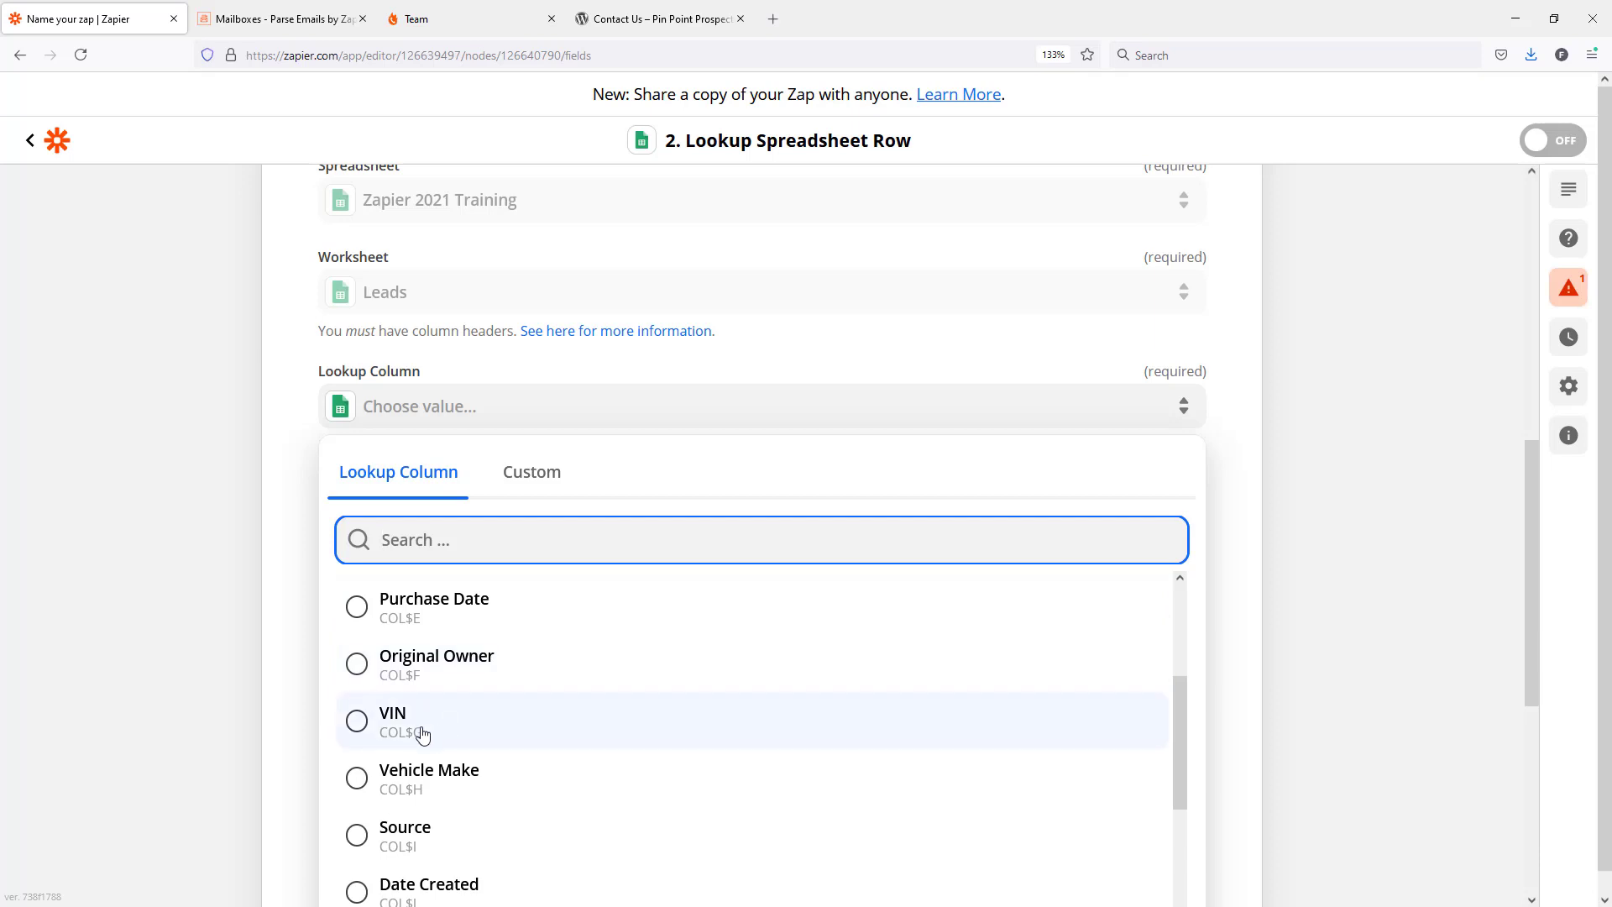
click(415, 735)
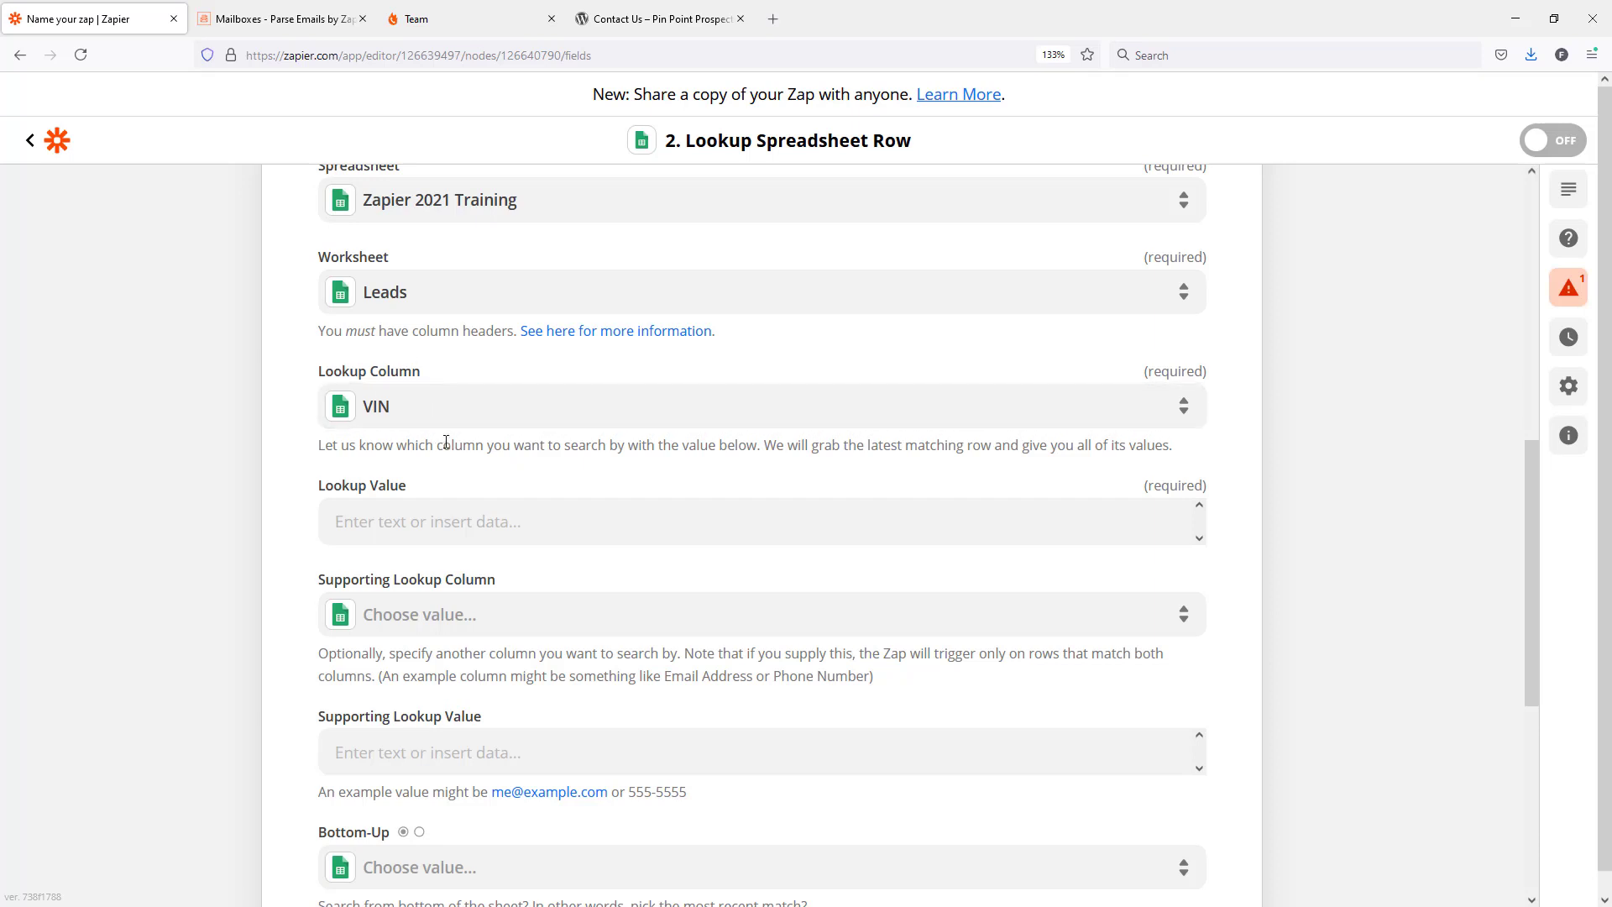
Search all the New Email trigger data for "vin" and map Parse Output Vin as the Lookup Value.
scroll(391, 403, down, 2)
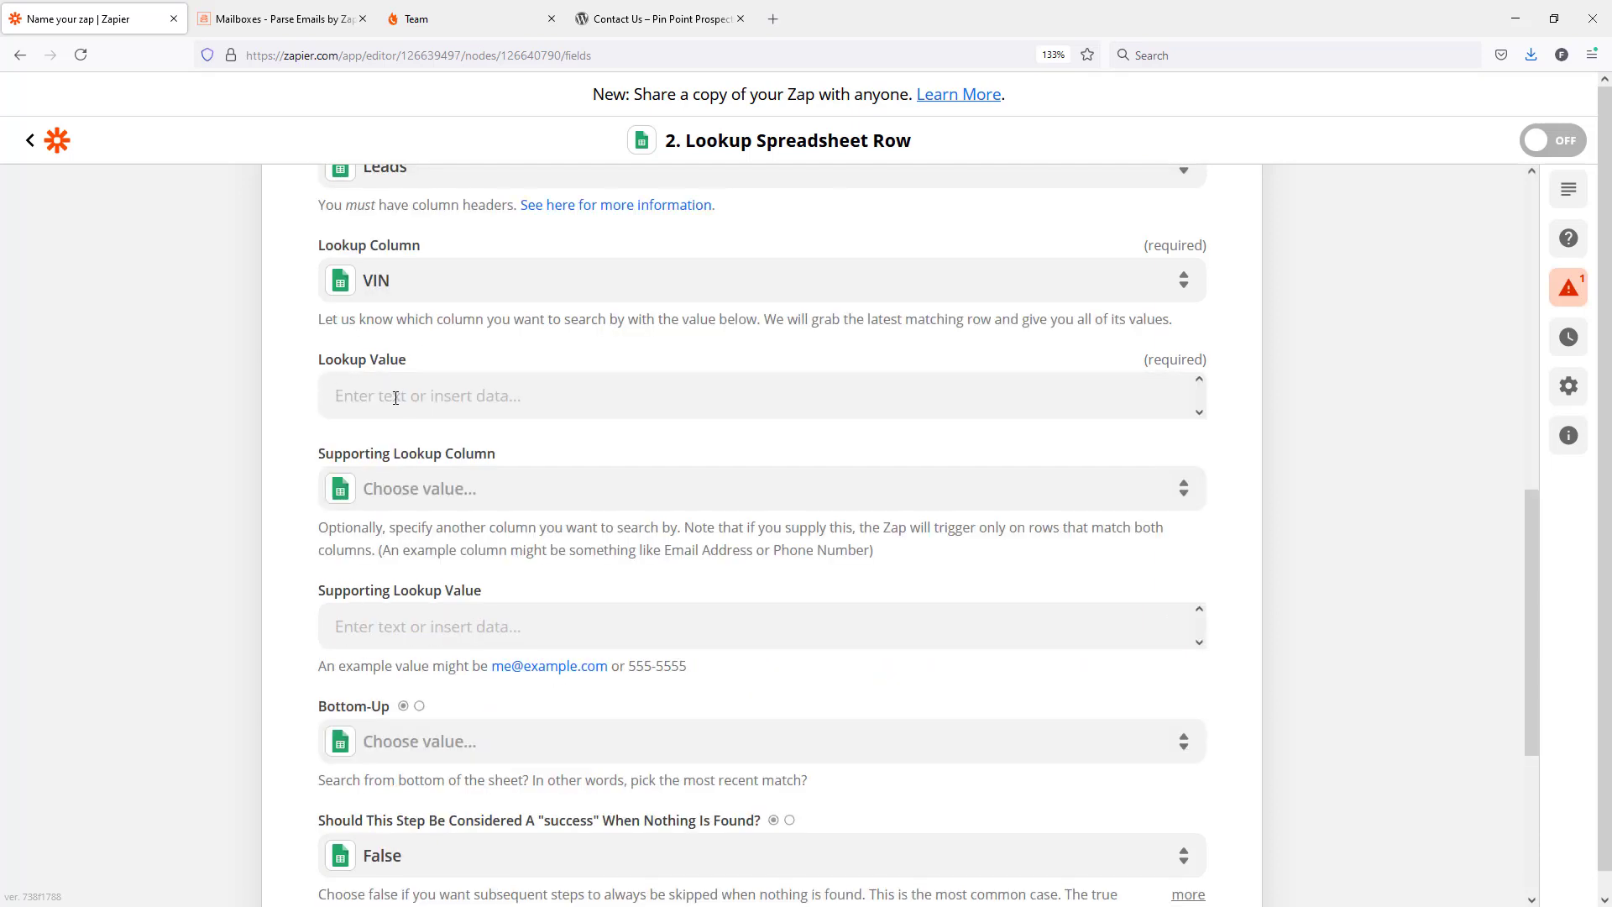
click(395, 398)
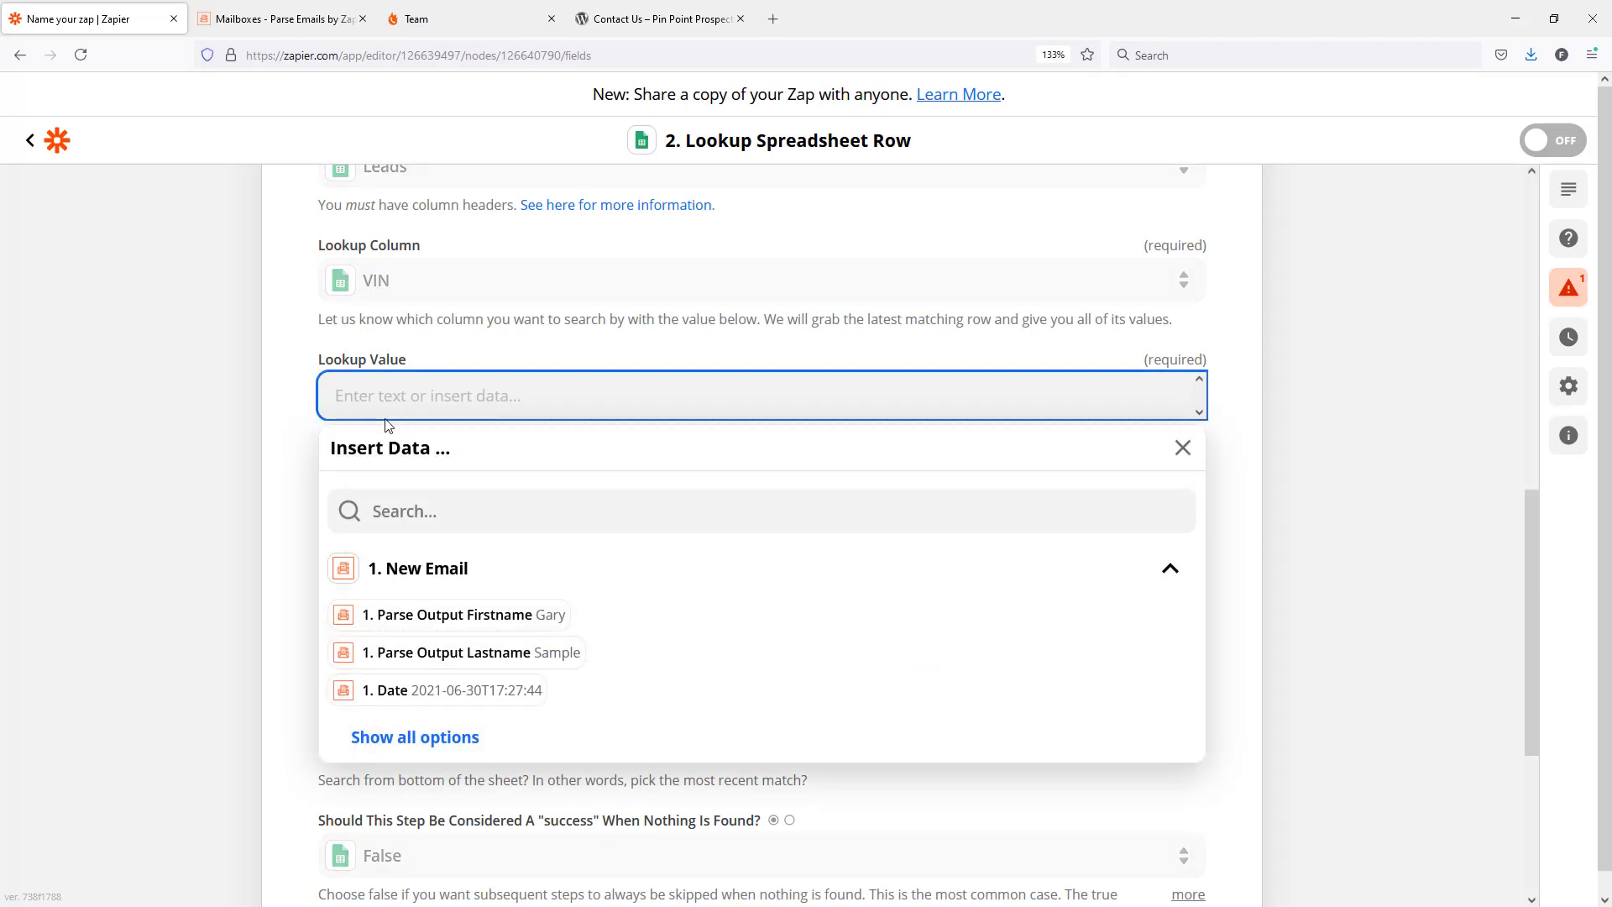
click(447, 738)
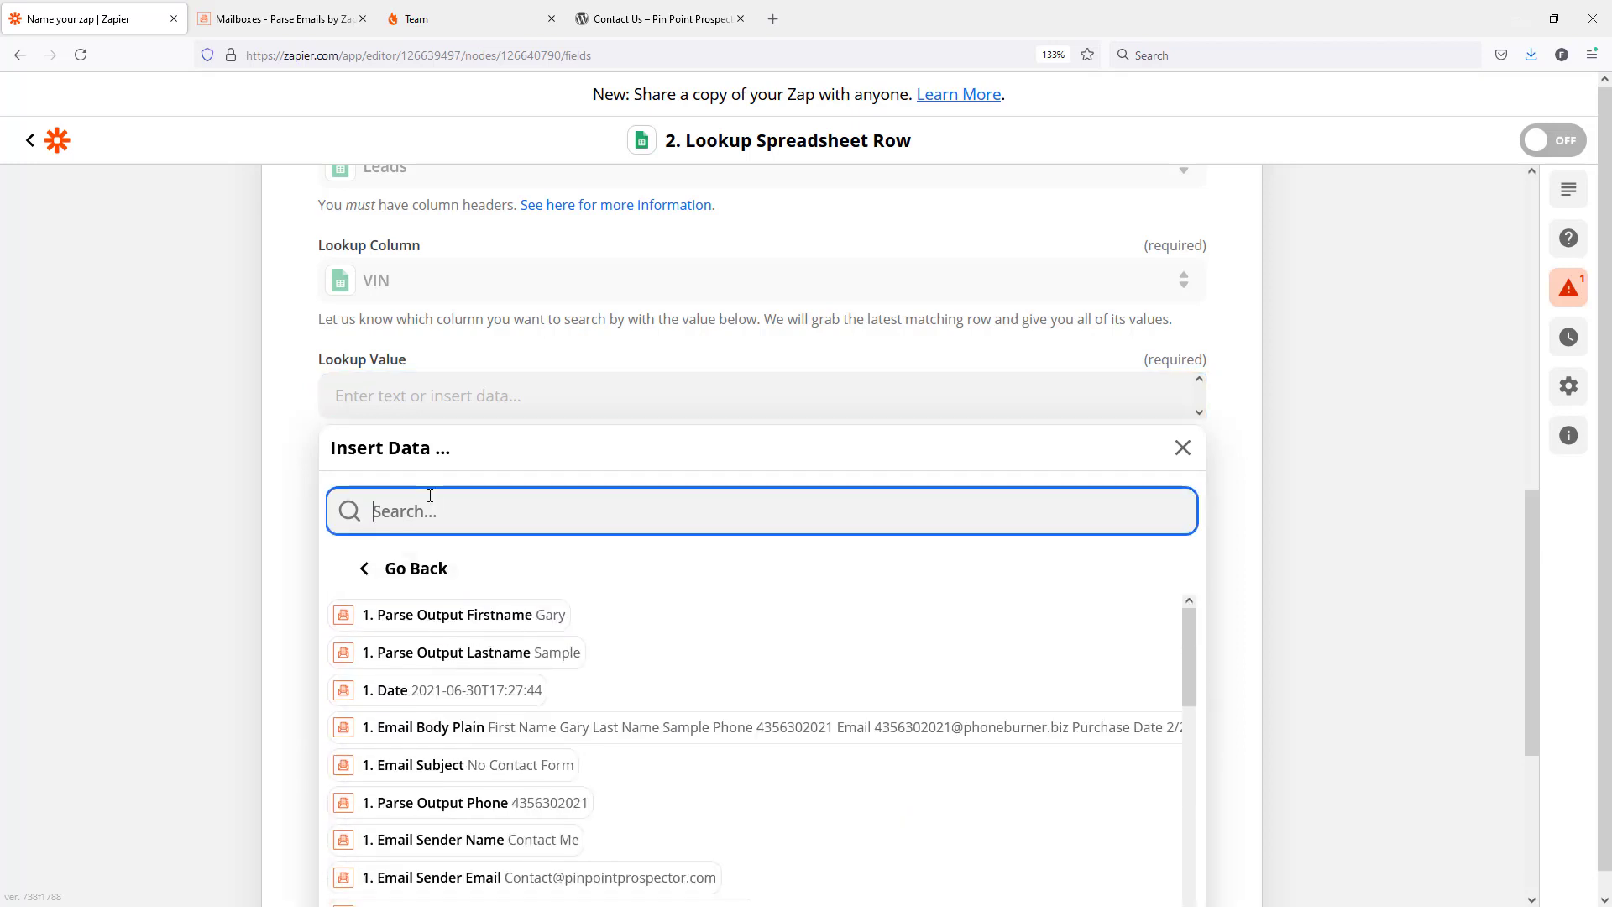
text(vin)
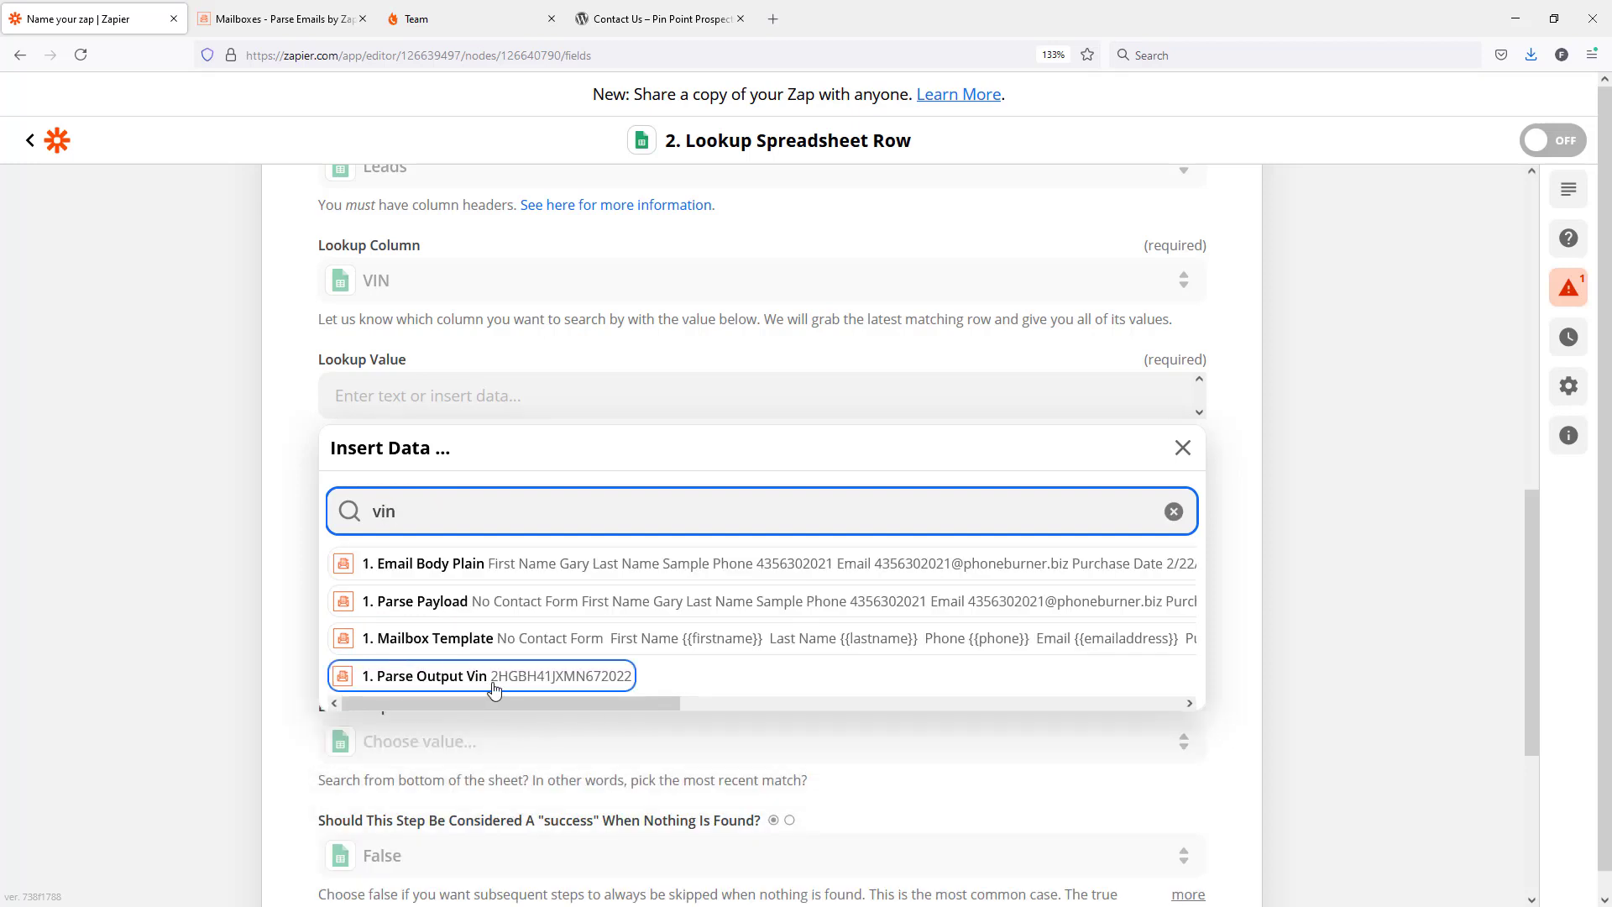
click(502, 682)
click(1253, 492)
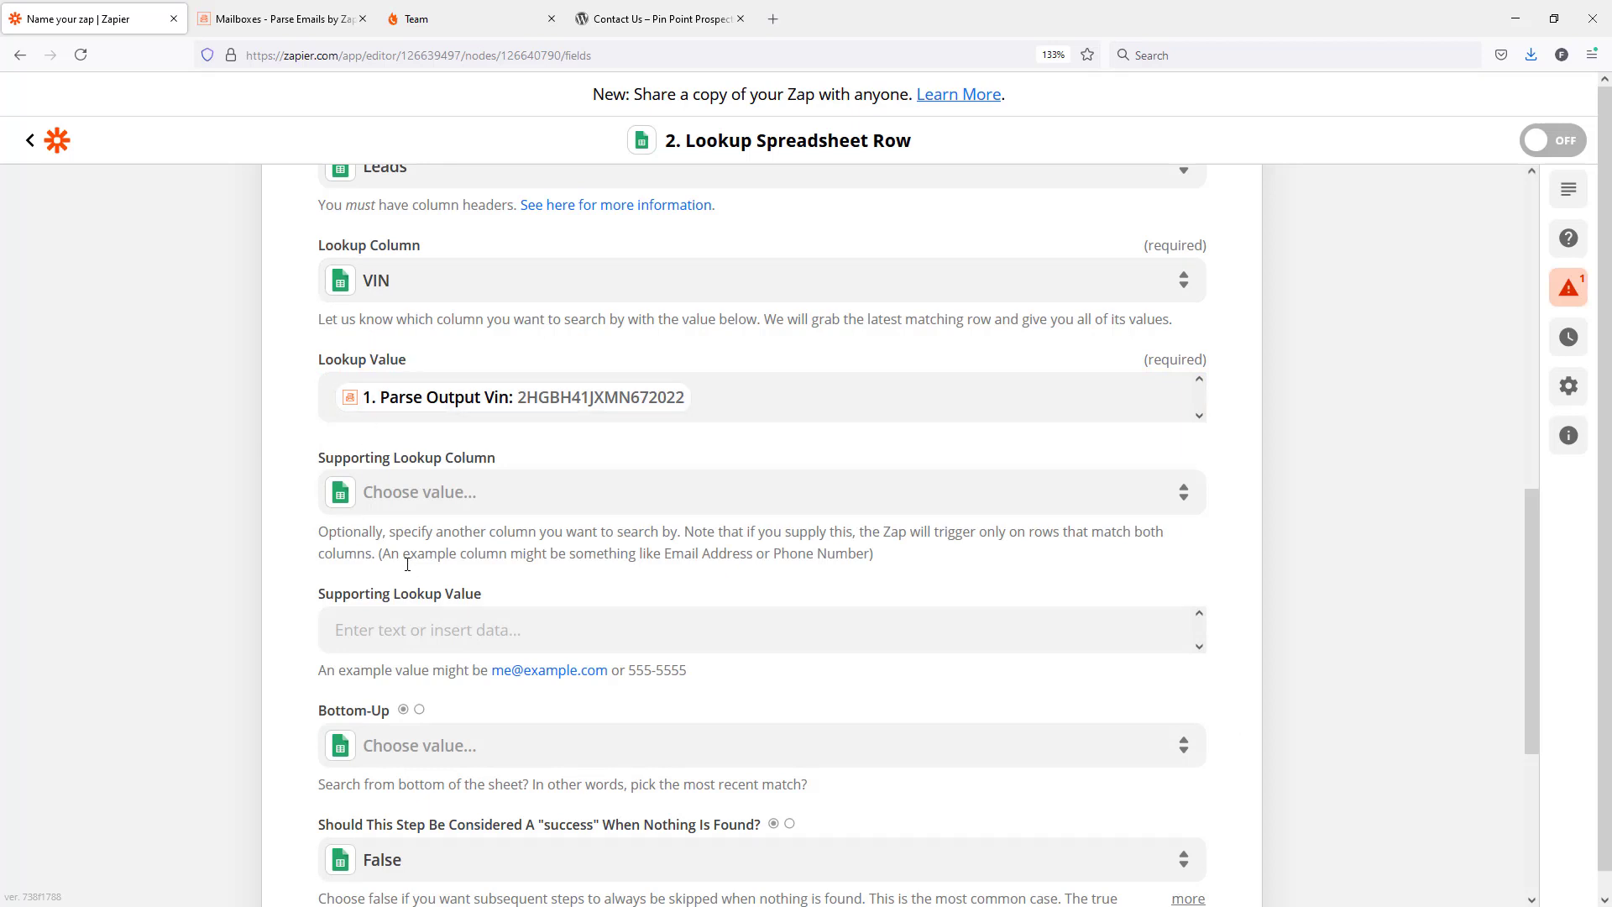
scroll(408, 571, down, 3)
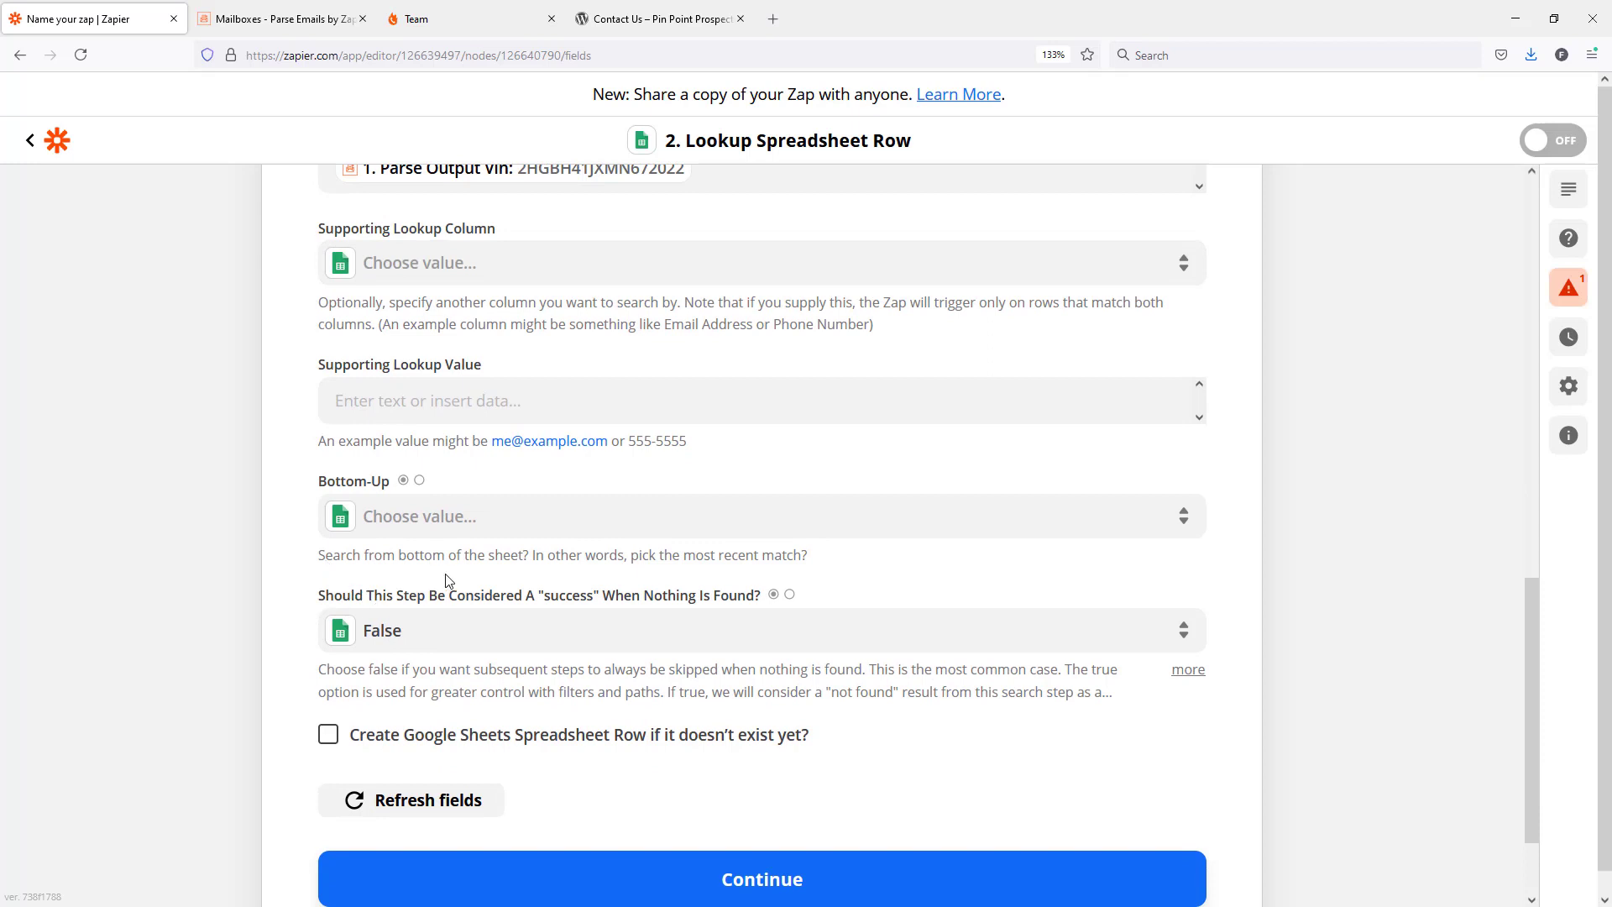
scroll(448, 580, down, 2)
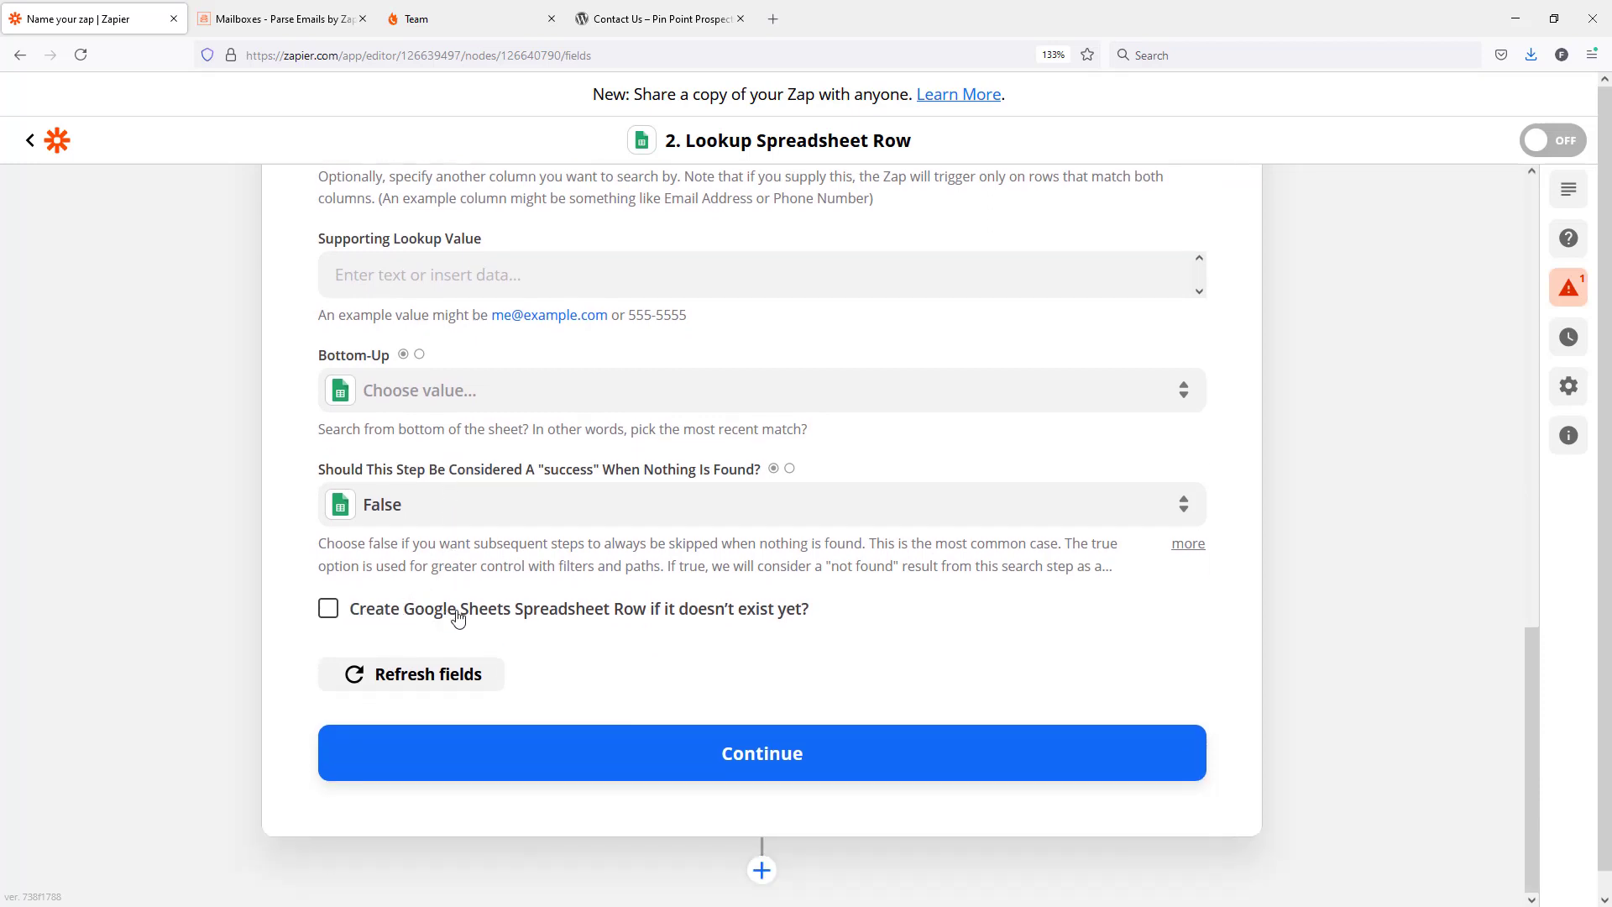